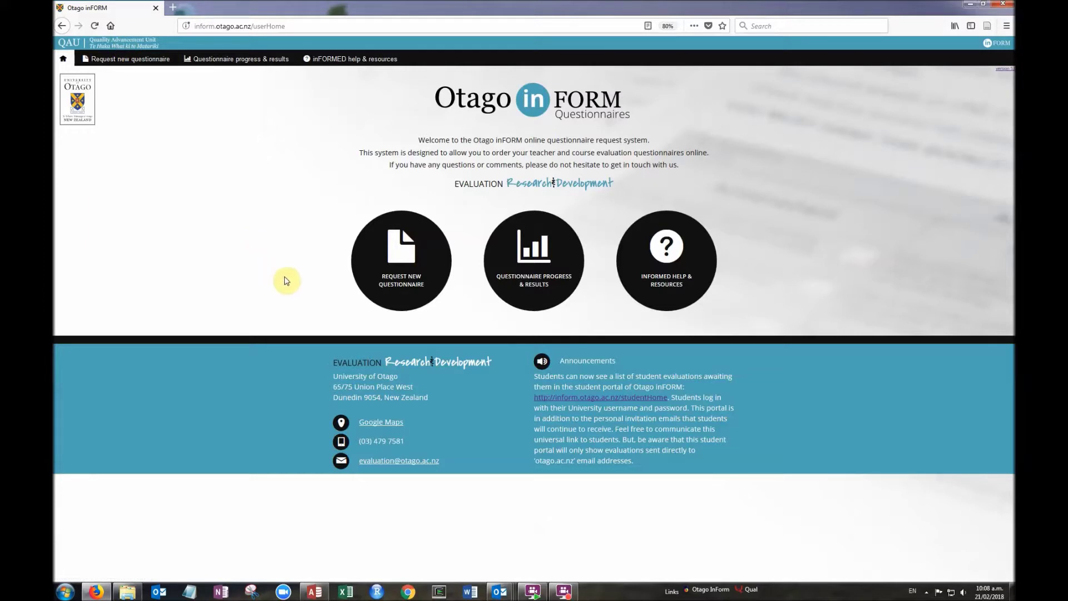
From Request New Questionnaire, log in to inFORM with the saved username
left_click(410, 273)
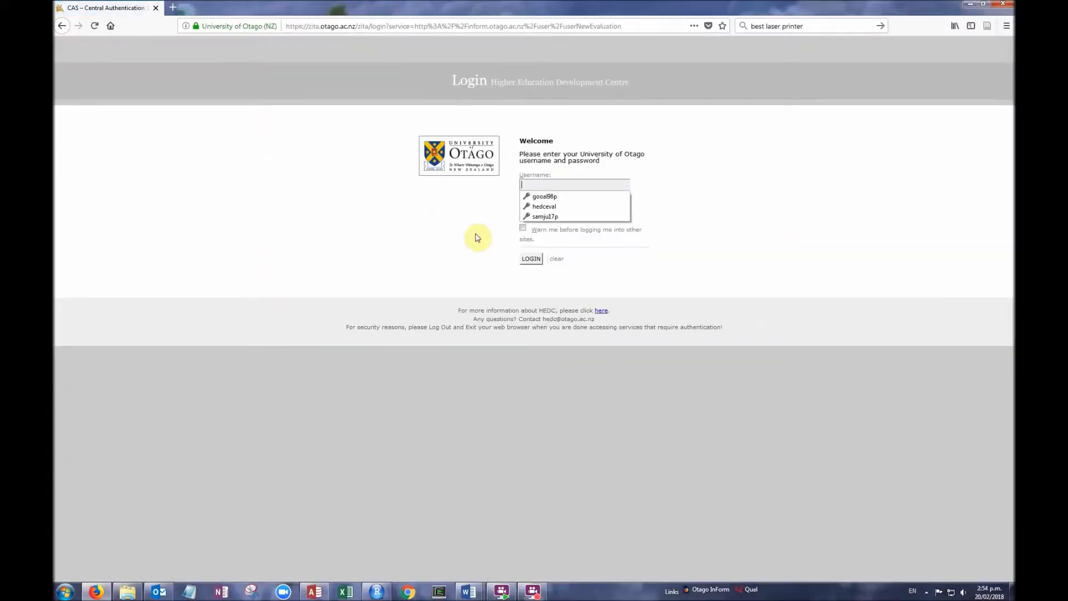
left_click(551, 197)
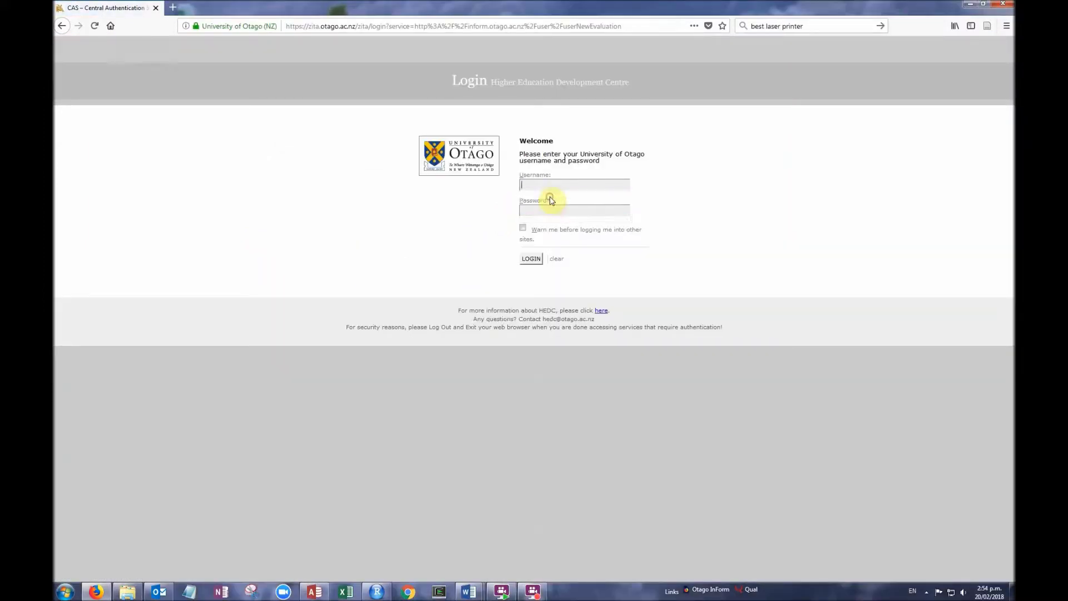
left_click(532, 259)
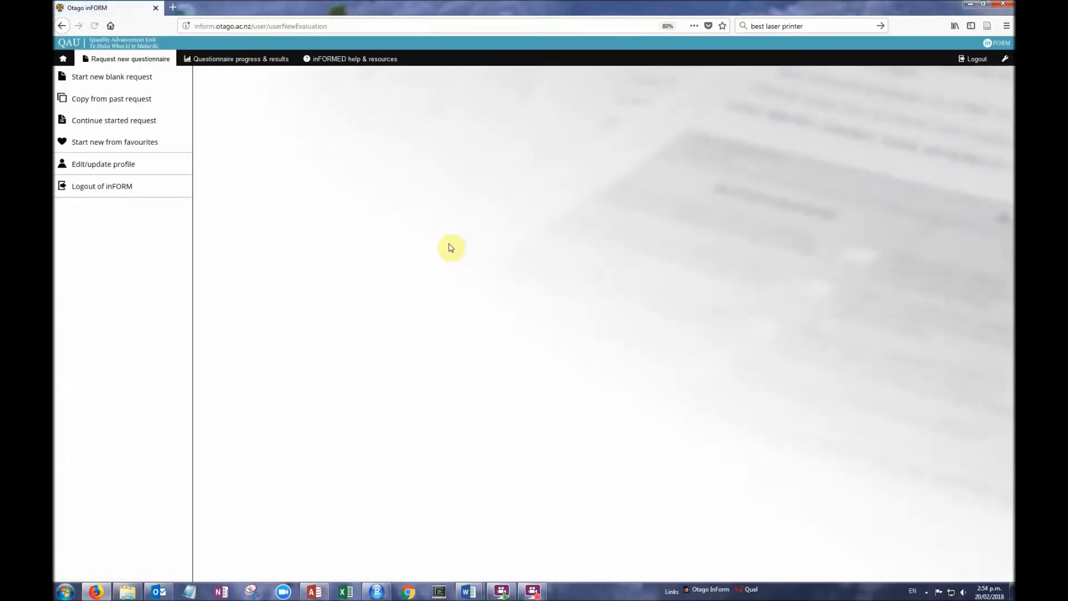
Enter Quality Advancement Unit as a new department and select it as the primary department
left_click(120, 168)
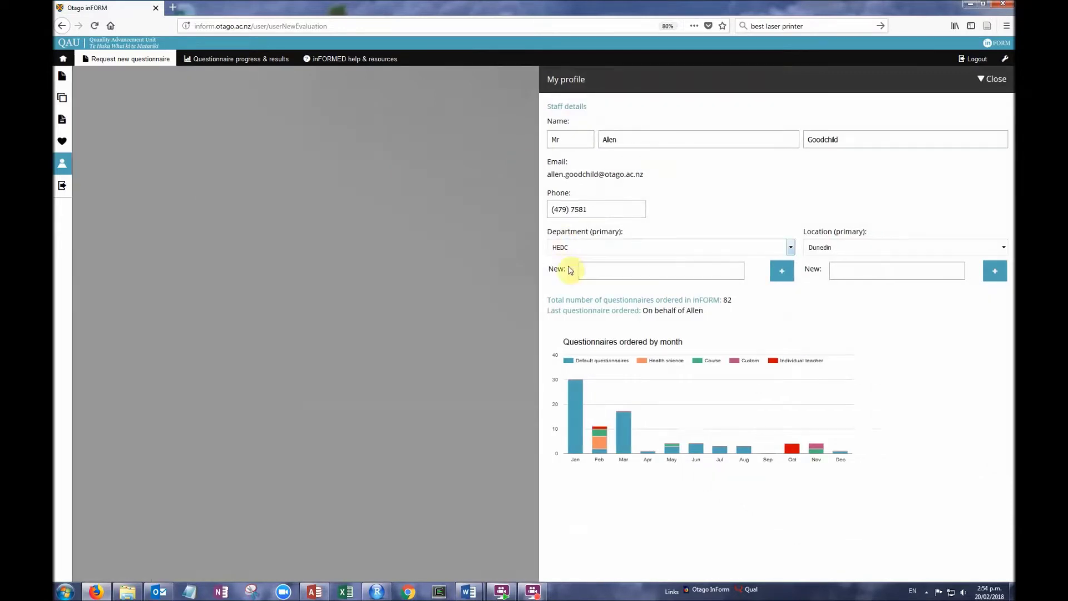
left_click(599, 269)
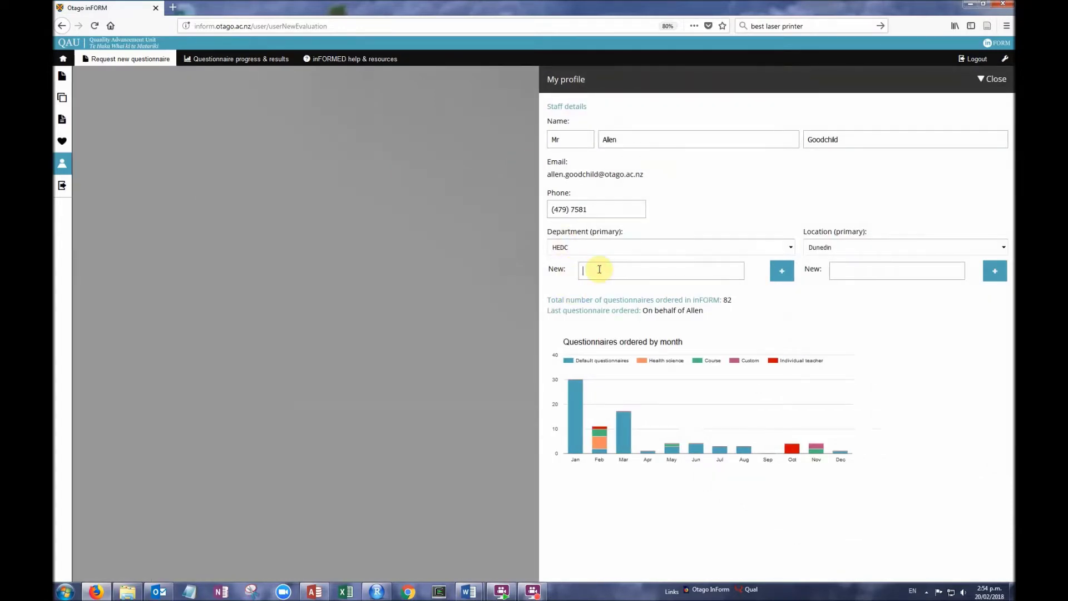
type("Quality Advancement Unit")
left_click(791, 248)
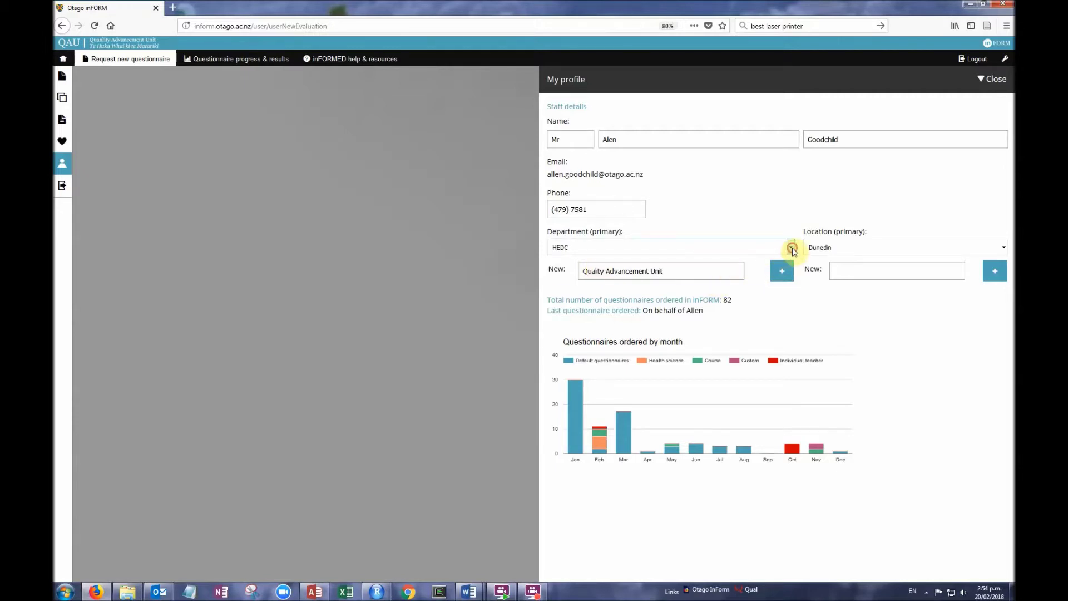
left_click(769, 279)
Browse past, unfinished and favourite requests, then start a new blank request
left_click(63, 60)
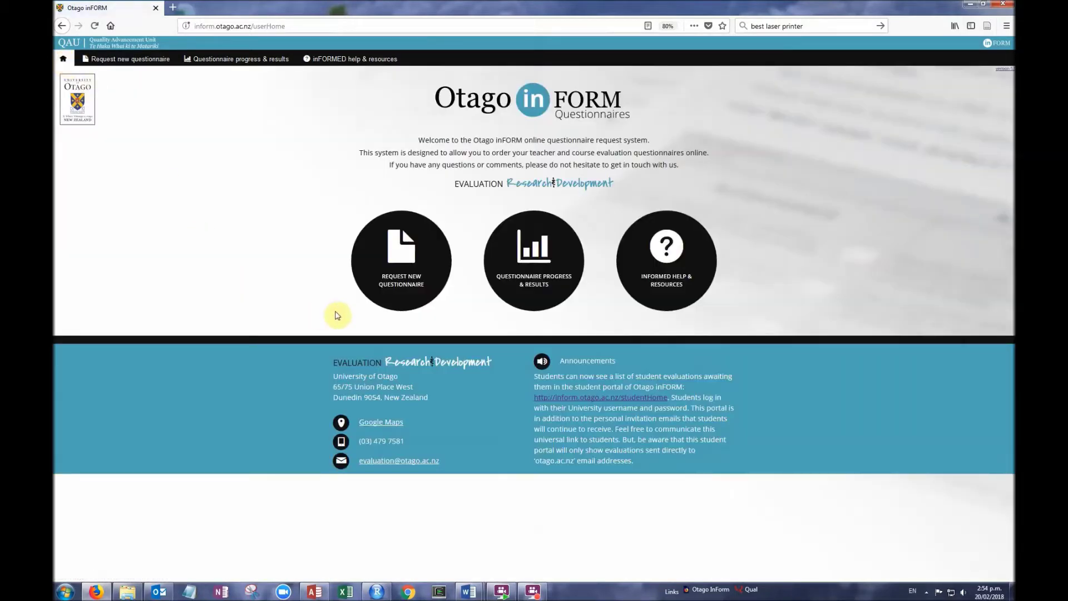
left_click(403, 262)
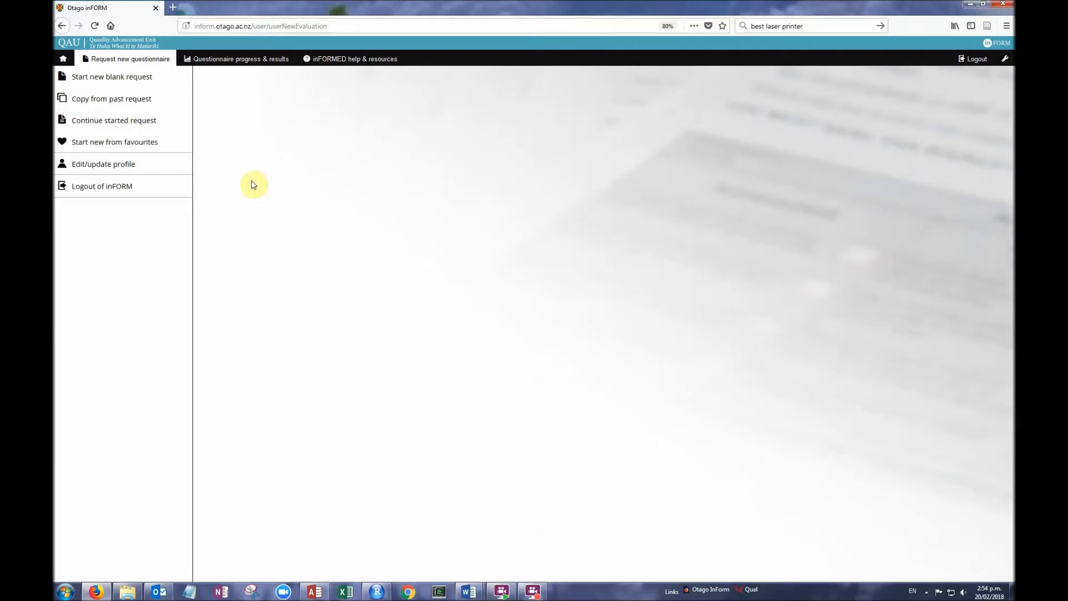
left_click(139, 105)
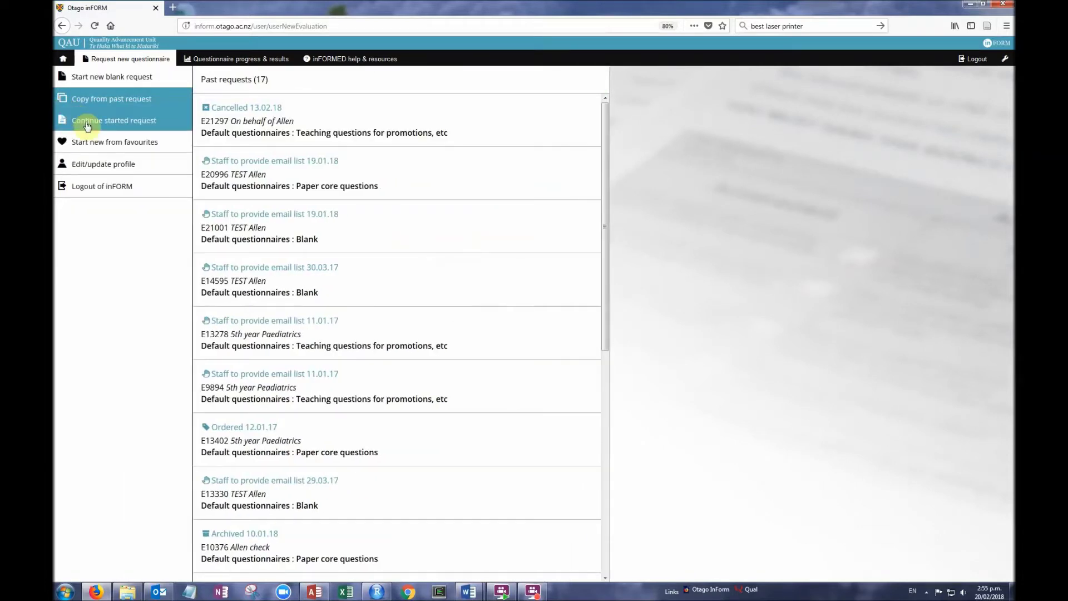
left_click(88, 126)
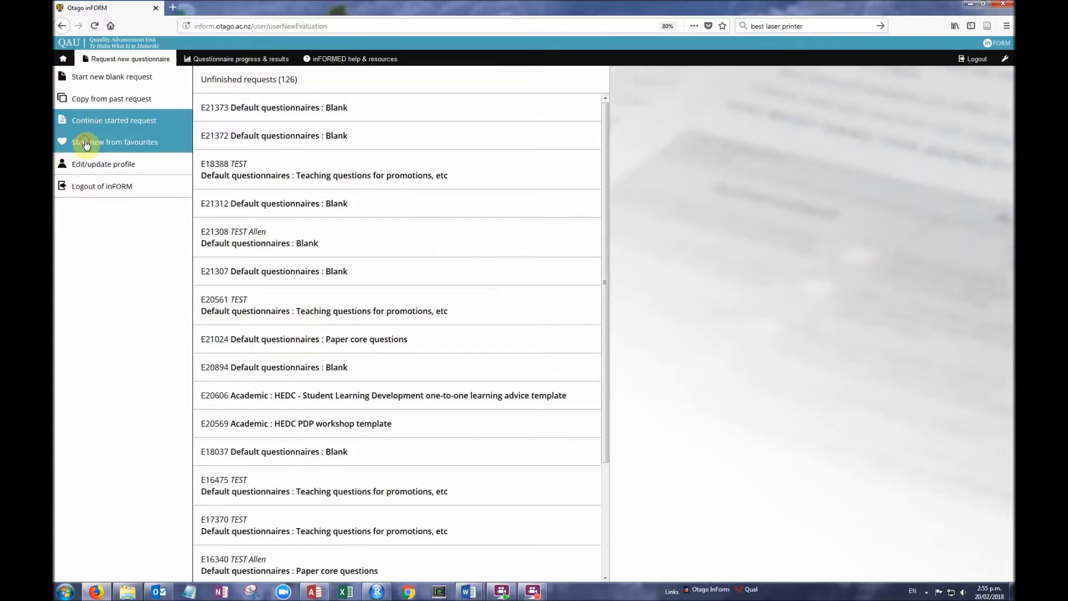
left_click(87, 144)
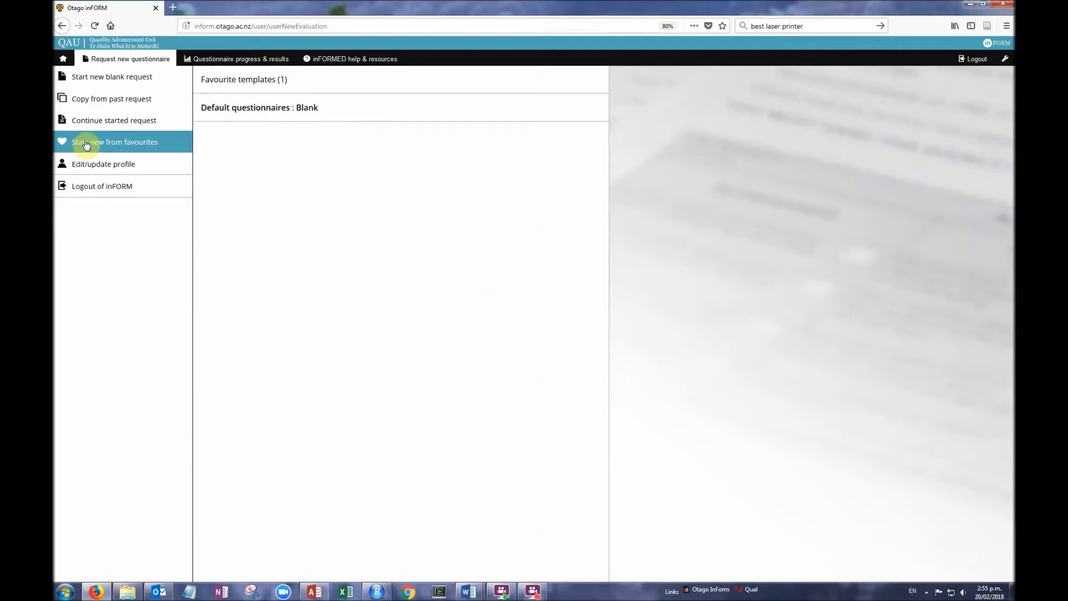
left_click(102, 81)
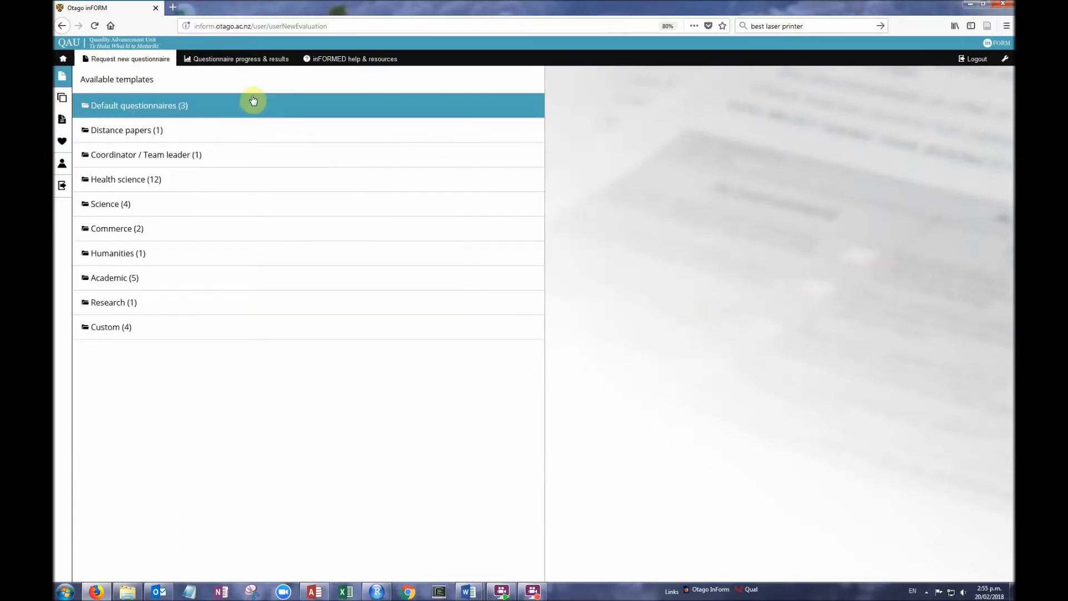
Preview Microbiology 300, Paper core, Teaching questions, and finally the Blank template
left_click(212, 180)
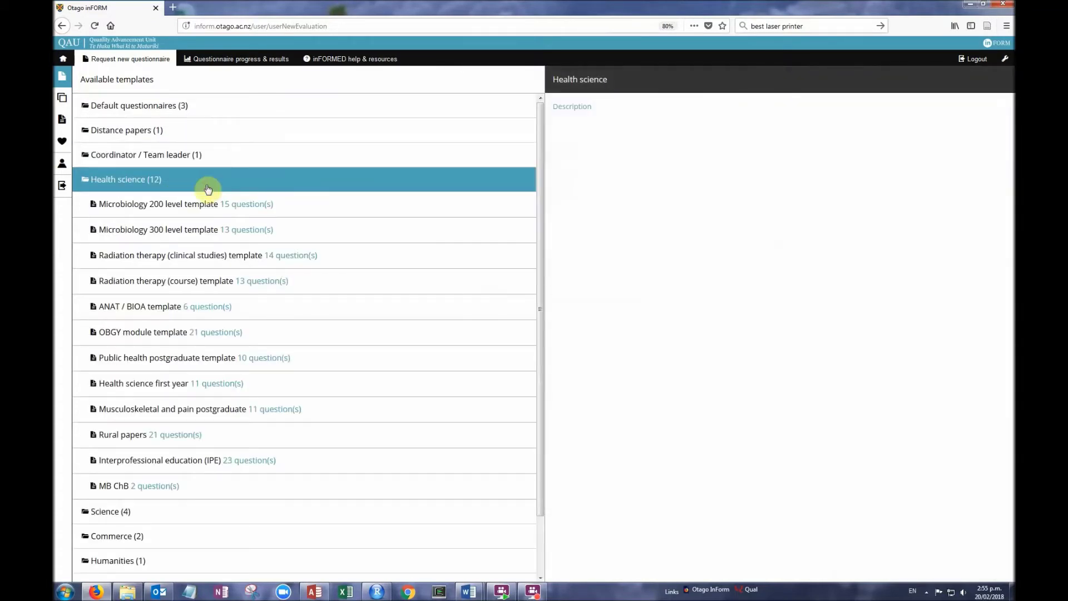
left_click(319, 236)
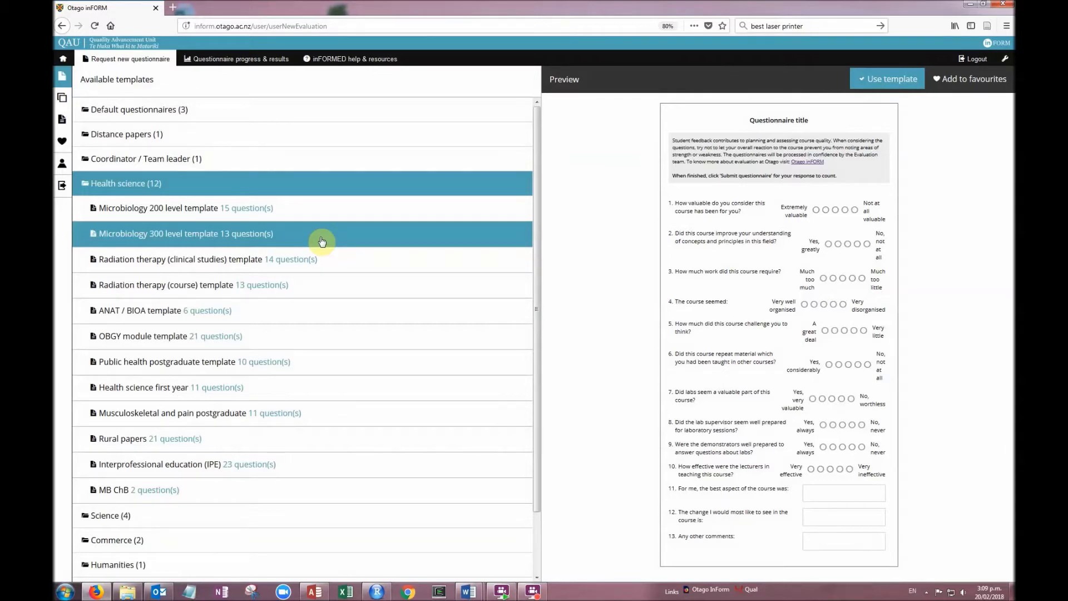
left_click(296, 114)
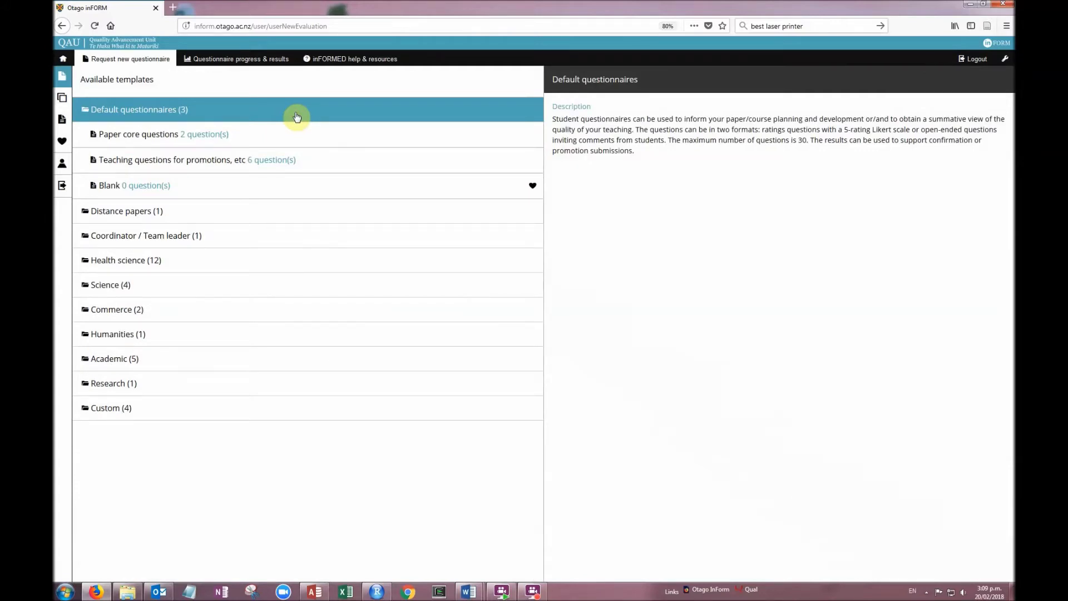
left_click(292, 137)
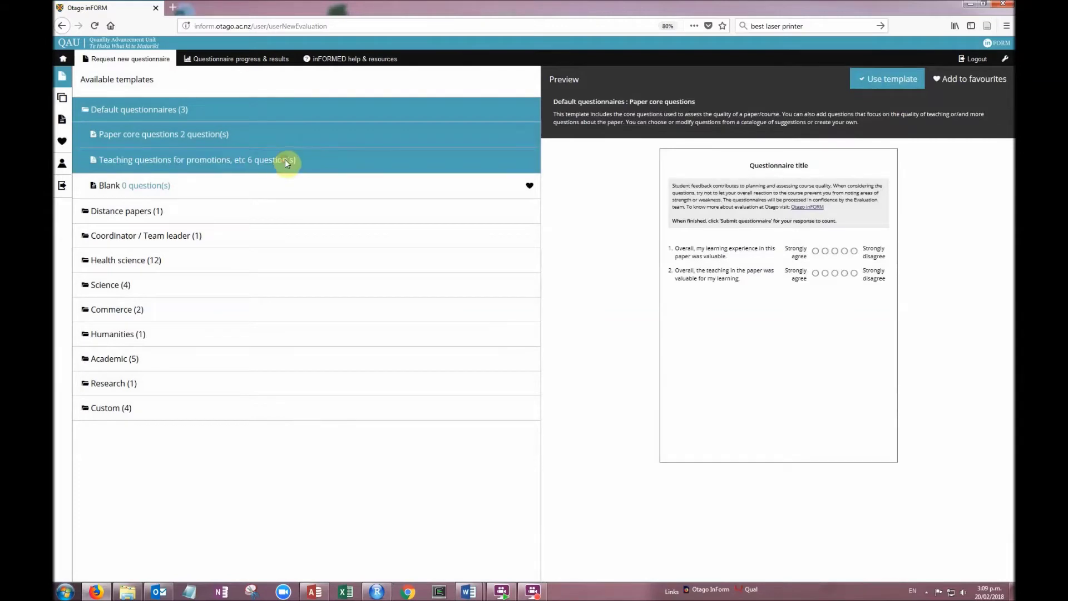
left_click(286, 160)
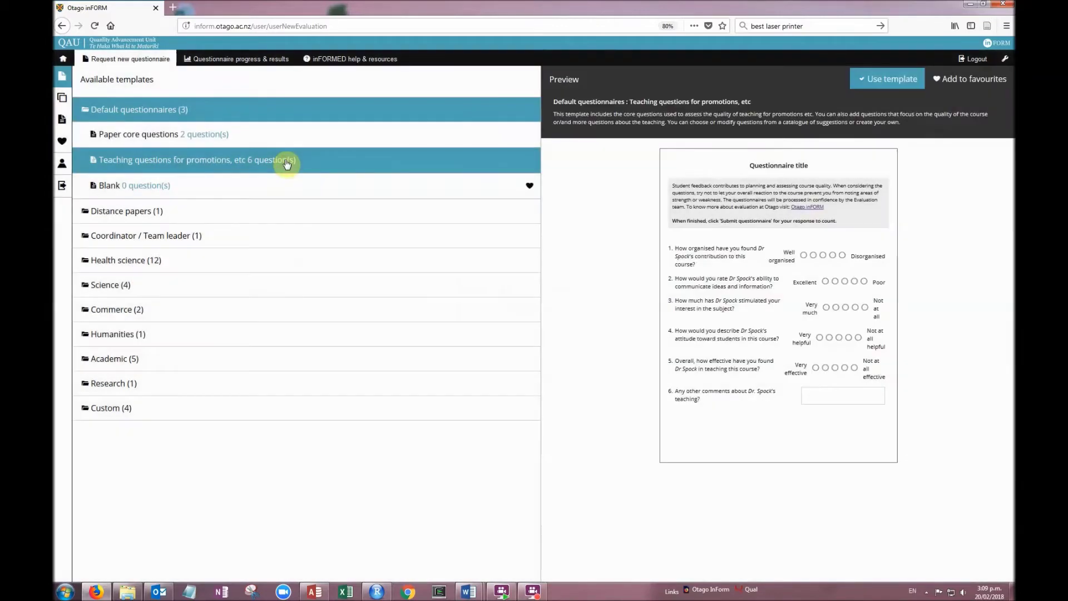
left_click(281, 186)
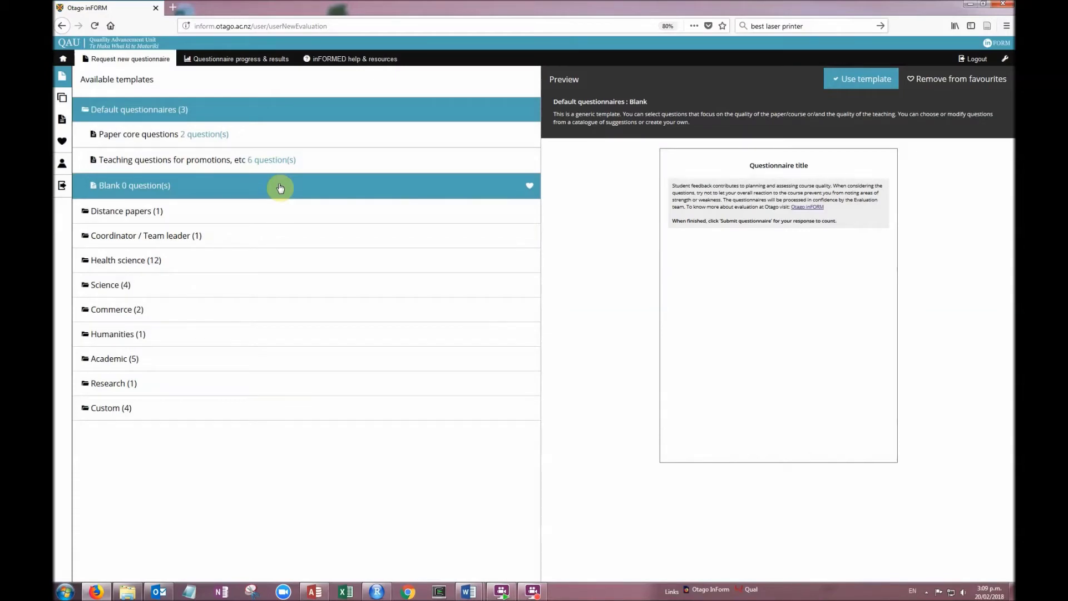
mouse_move(775, 226)
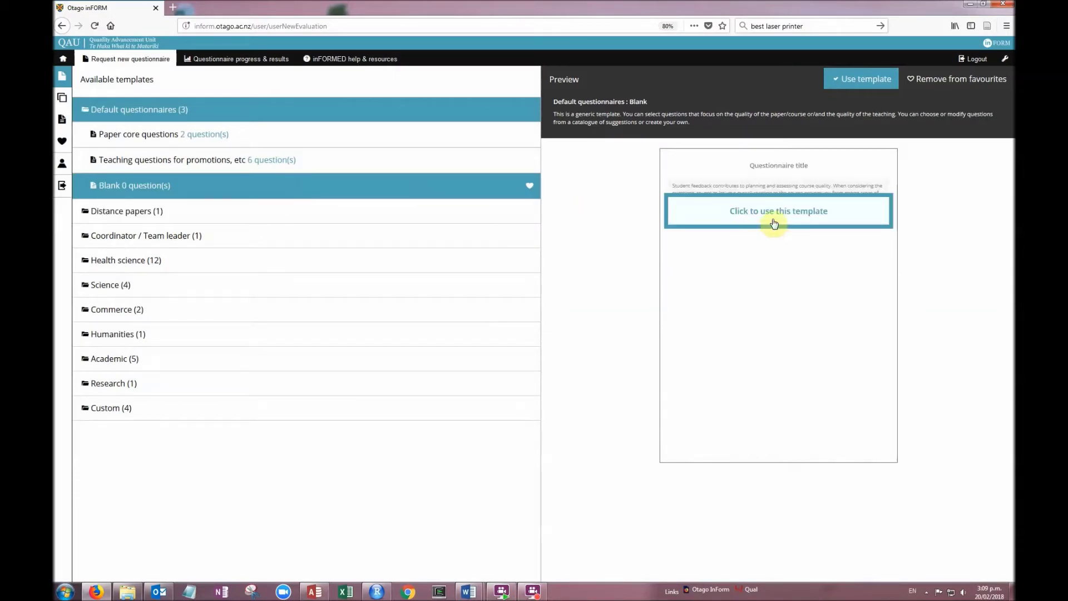
Use the Blank template, attempt checkout, and dismiss the list of checkout problems
left_click(857, 81)
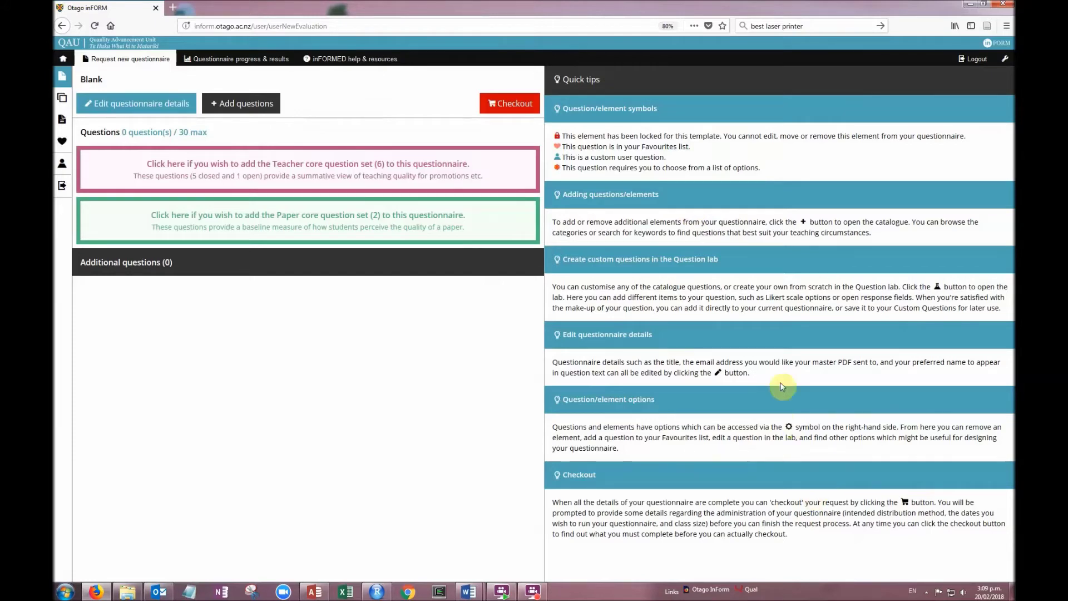
left_click(510, 106)
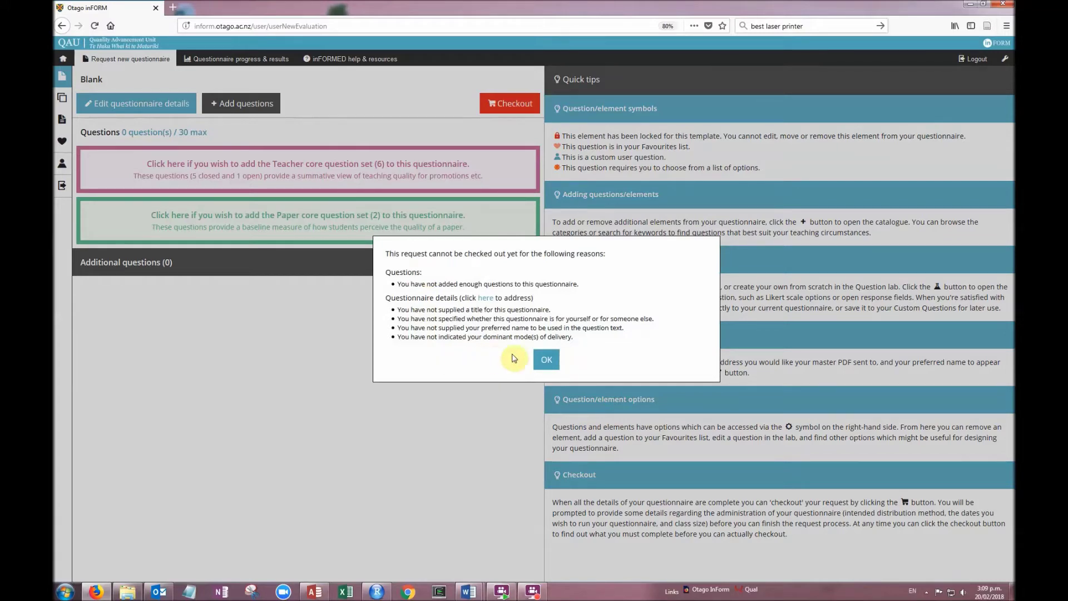
left_click(547, 360)
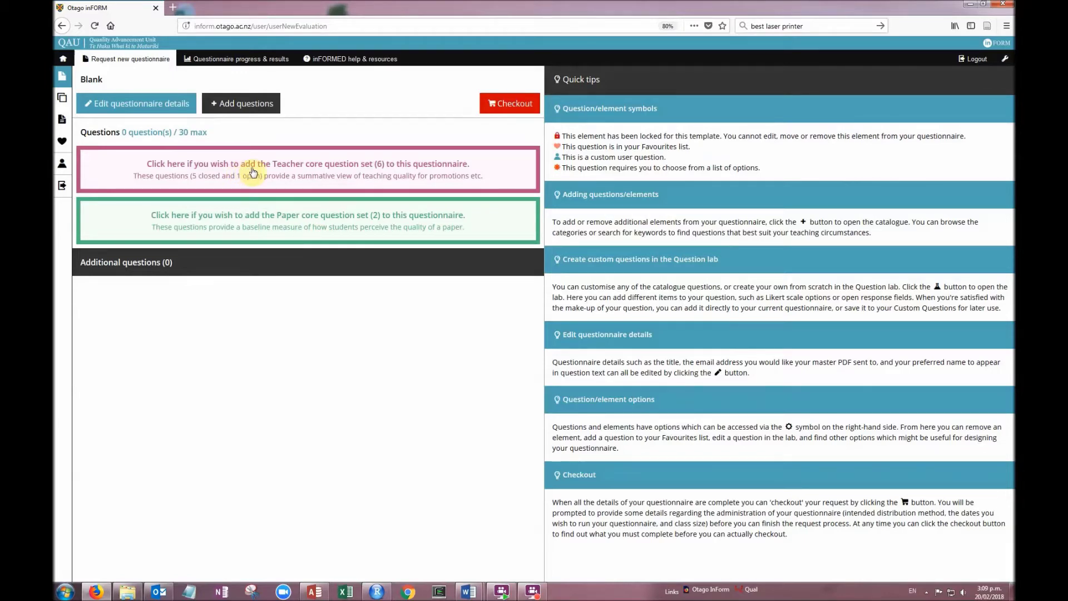
Add and then remove the Teacher core and Paper core question sets, then open Add questions
left_click(261, 171)
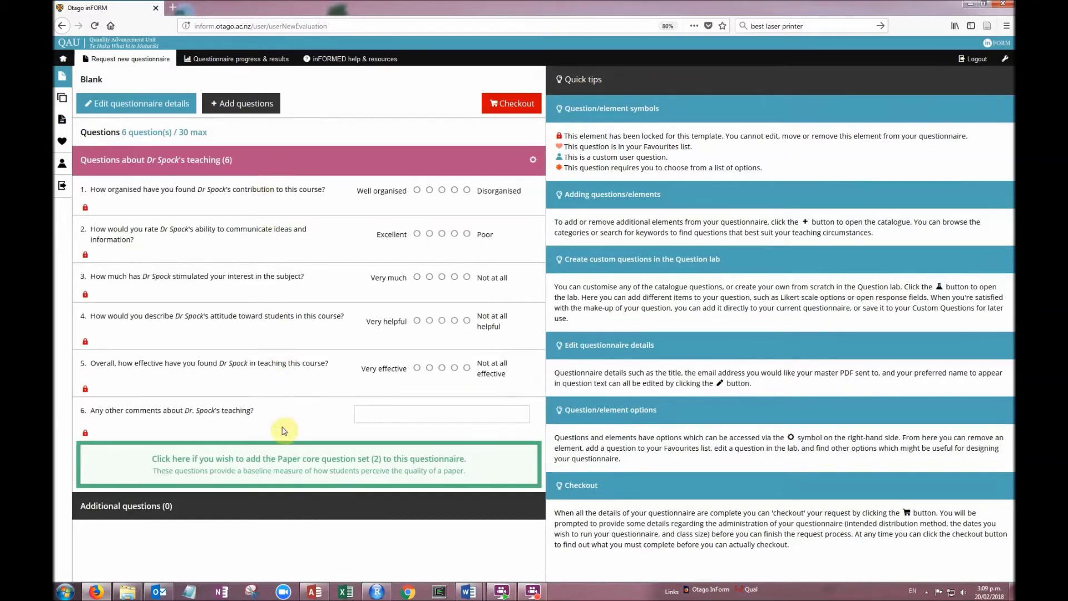
left_click(289, 468)
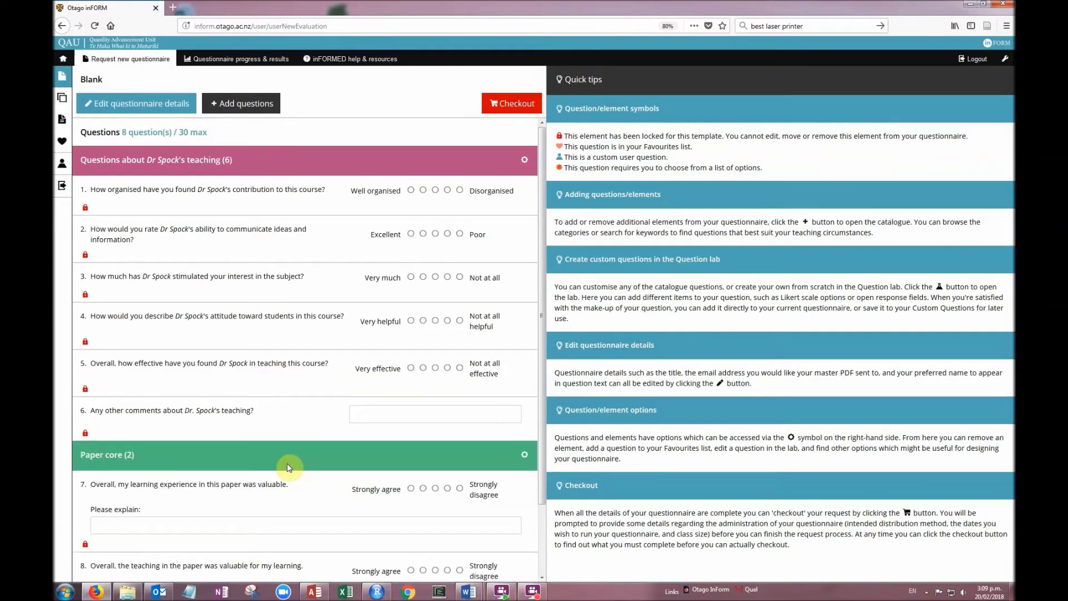
left_click(526, 458)
left_click(515, 466)
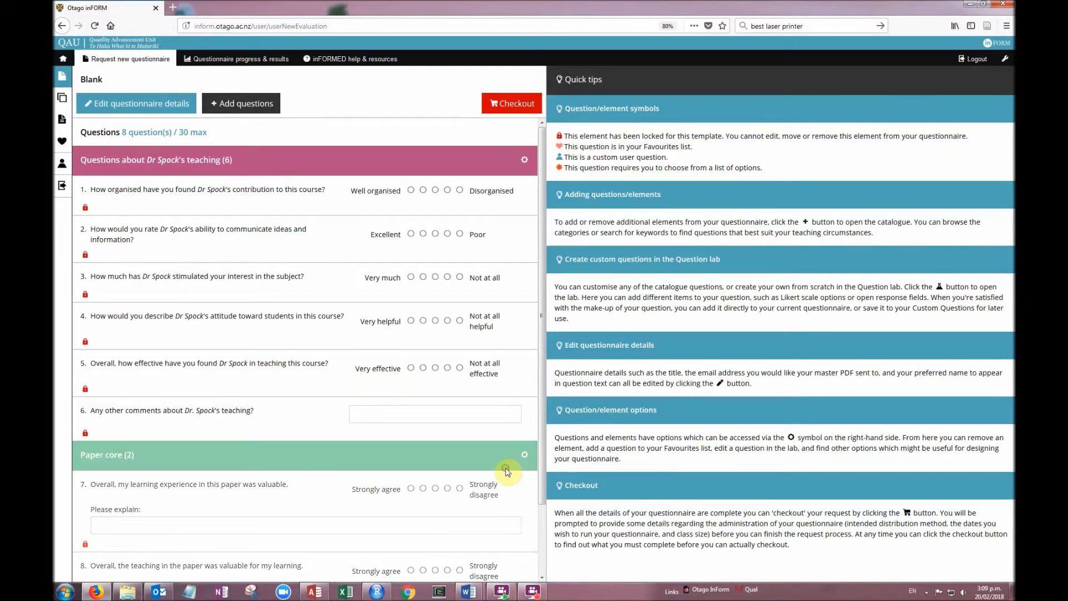
left_click(533, 159)
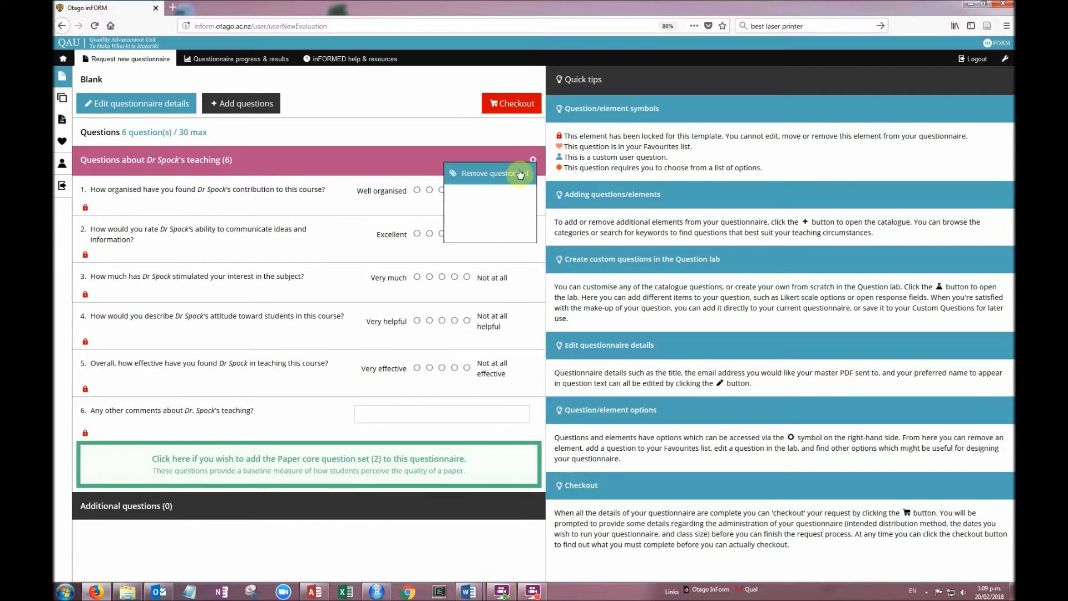
left_click(519, 174)
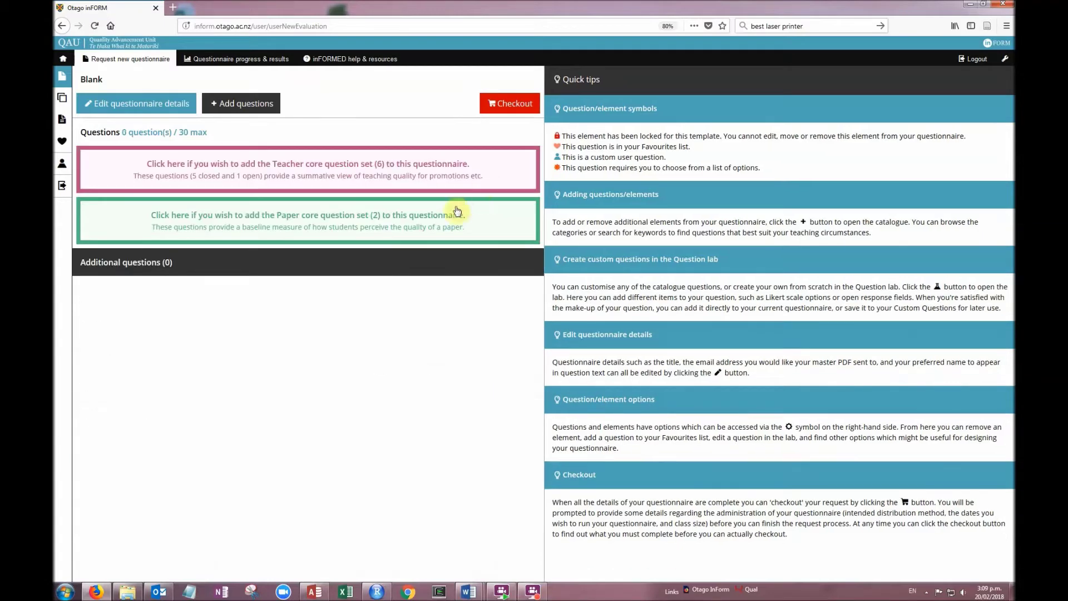
left_click(254, 105)
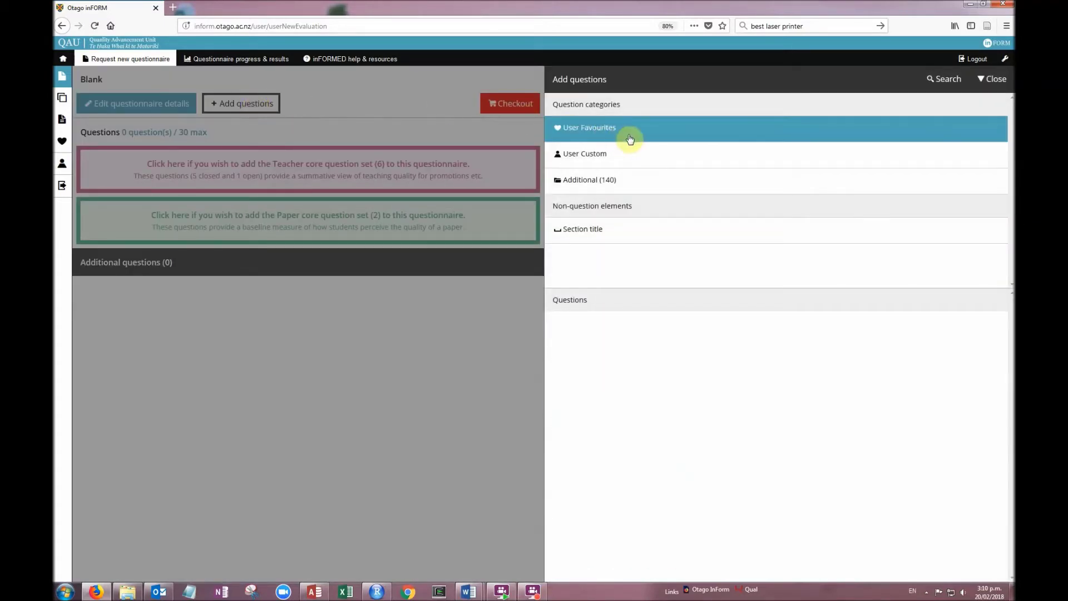
Browse User Custom and User Favourites, then keyword-search the catalogue for 'Dr Spock'
left_click(627, 151)
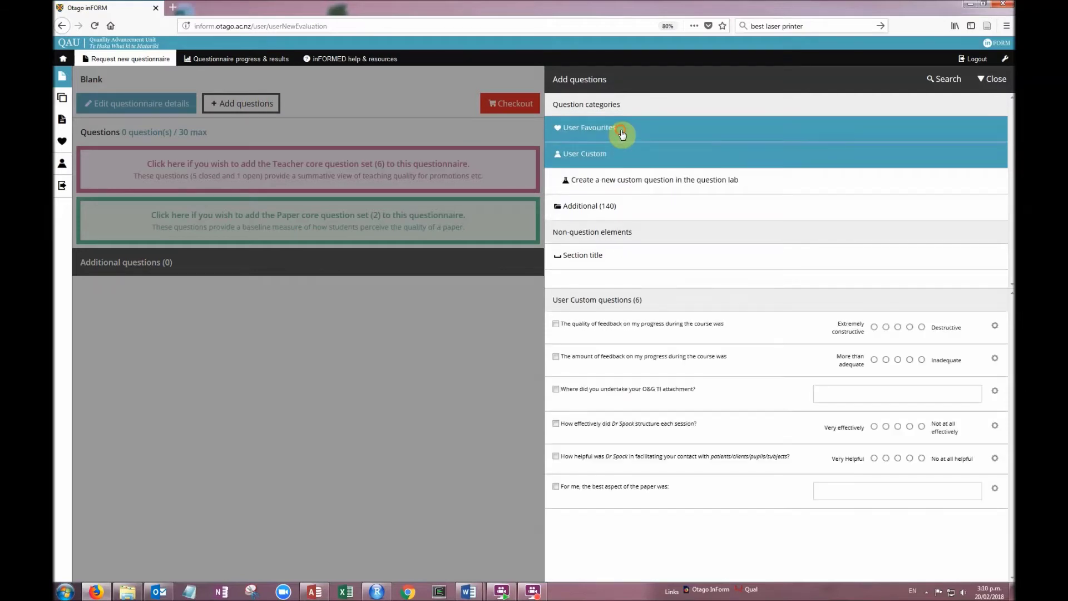
left_click(622, 134)
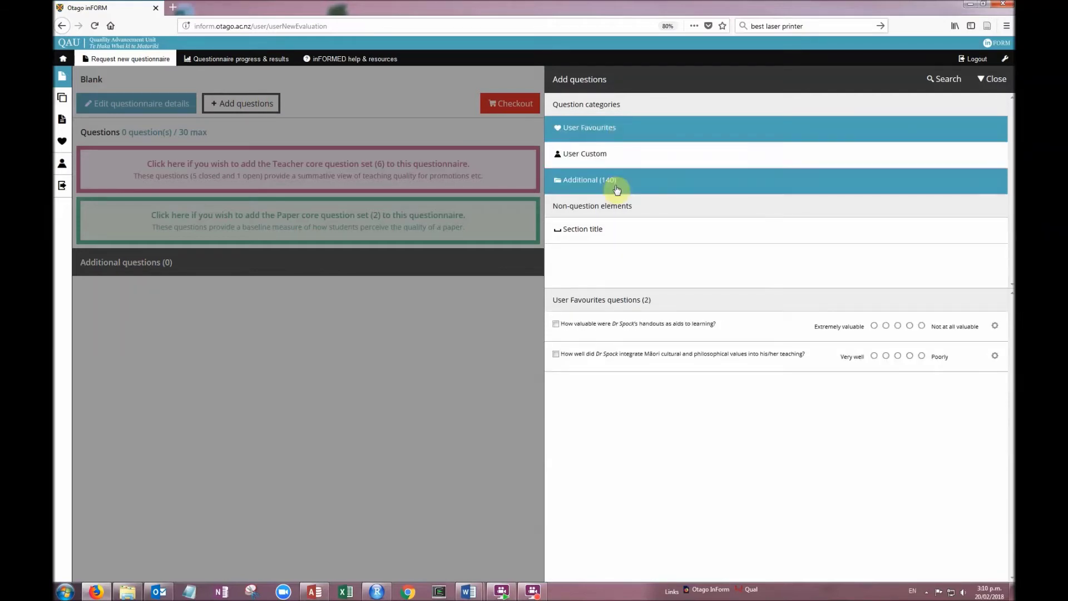
left_click(935, 81)
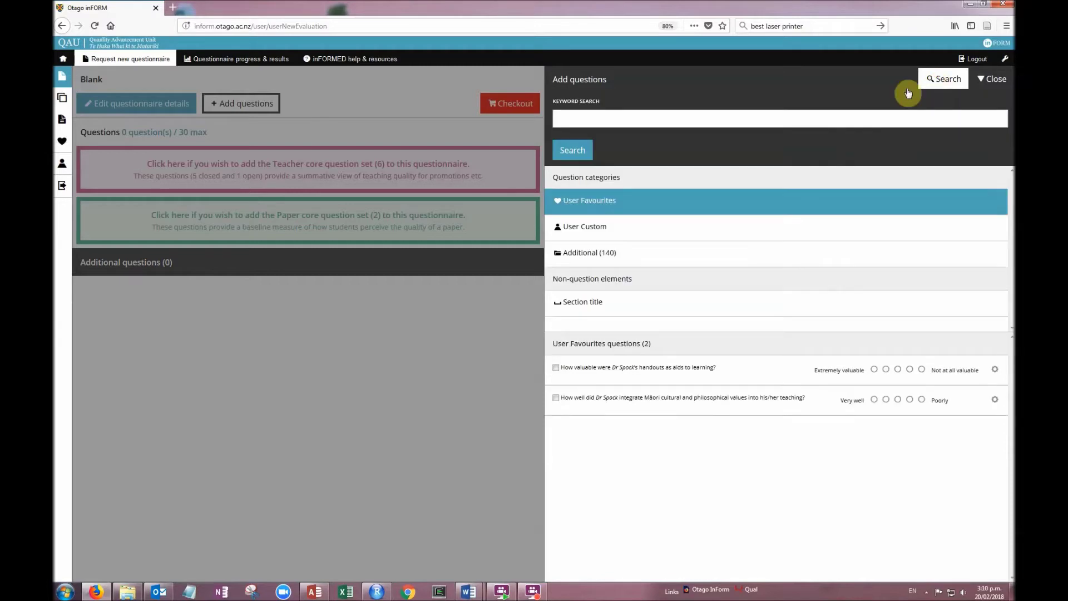
left_click(640, 119)
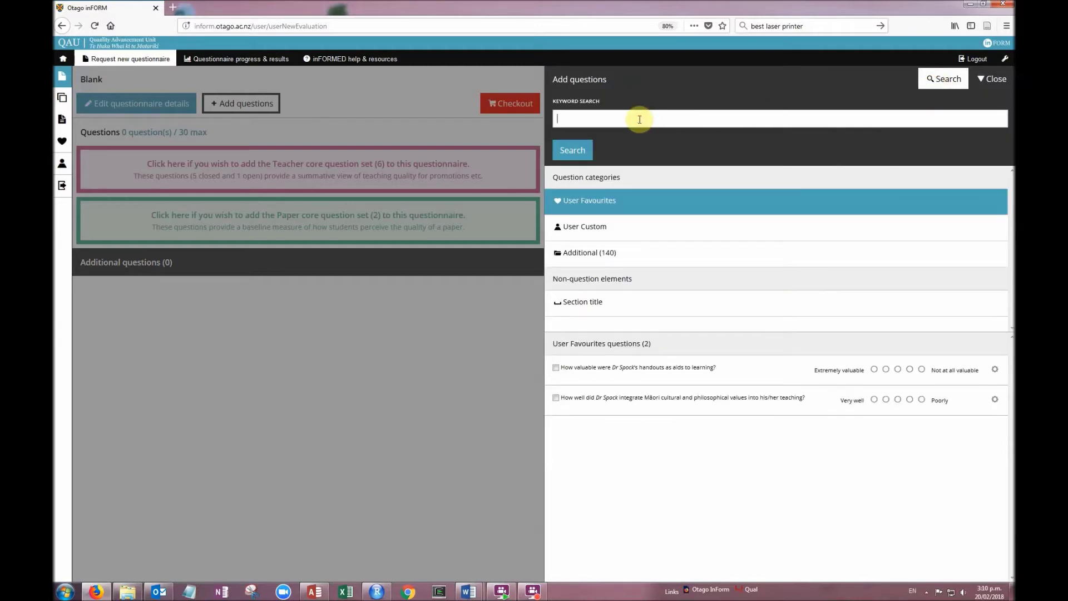
type("Dr Spock")
key("Return")
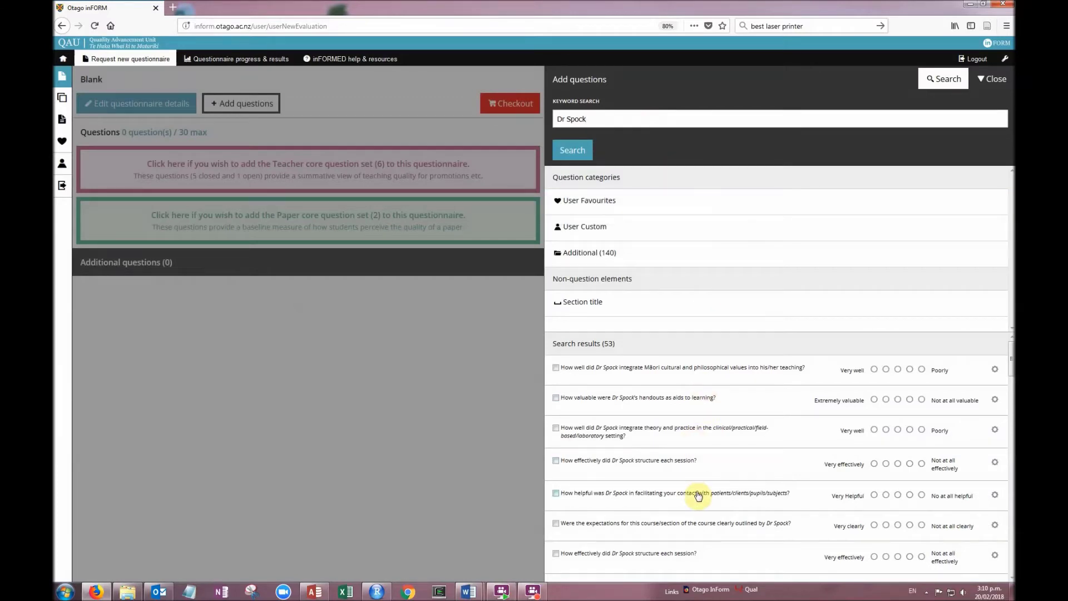
Add the two Additional questions on understanding the clinical area and concepts
left_click(602, 260)
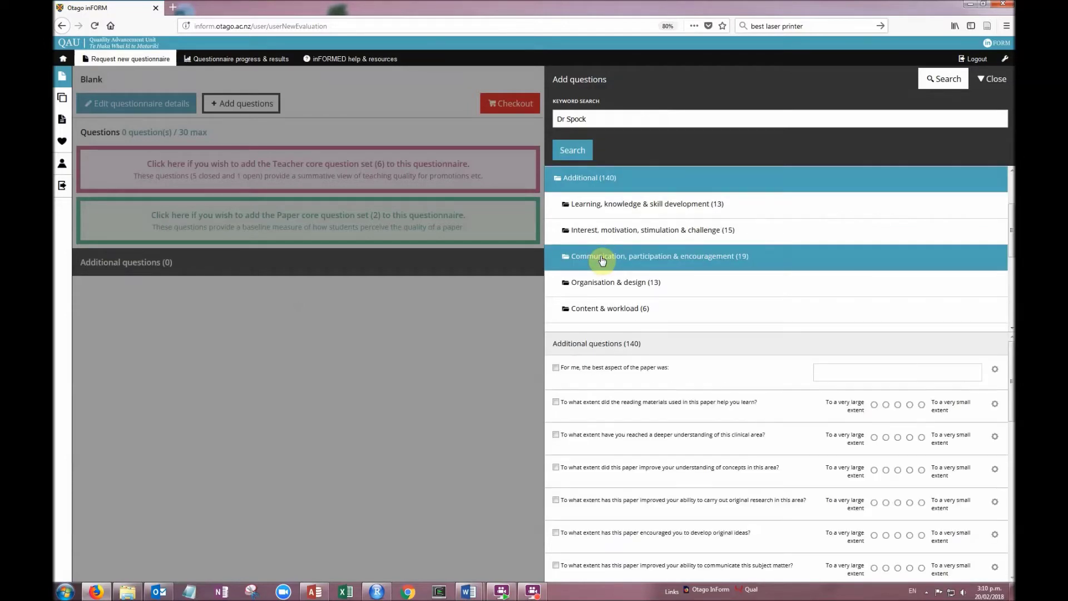
scroll(656, 281, "down", 4)
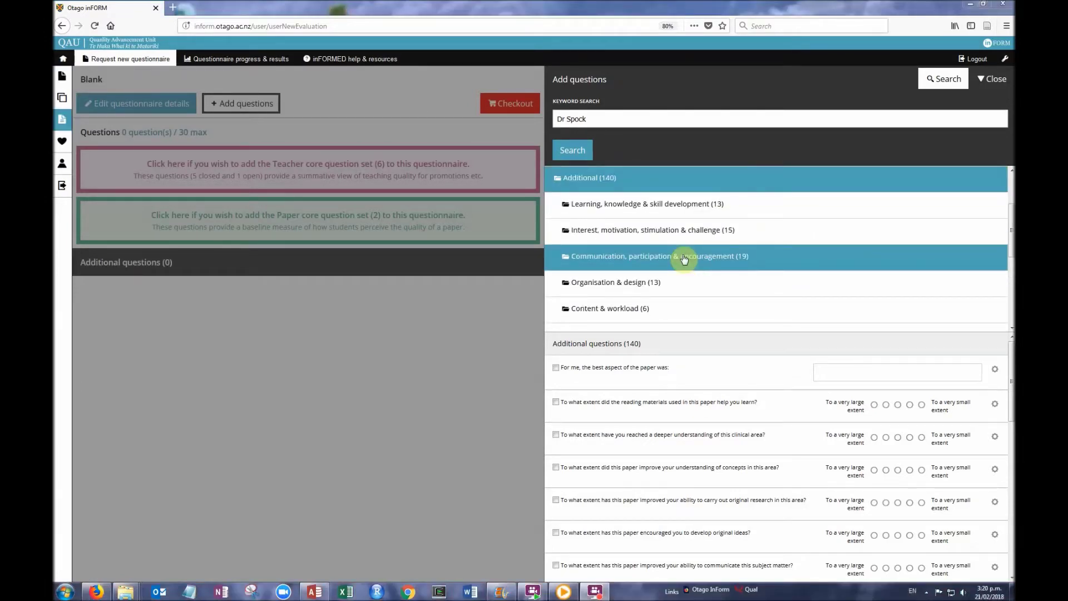
left_click(656, 437)
left_click(657, 467)
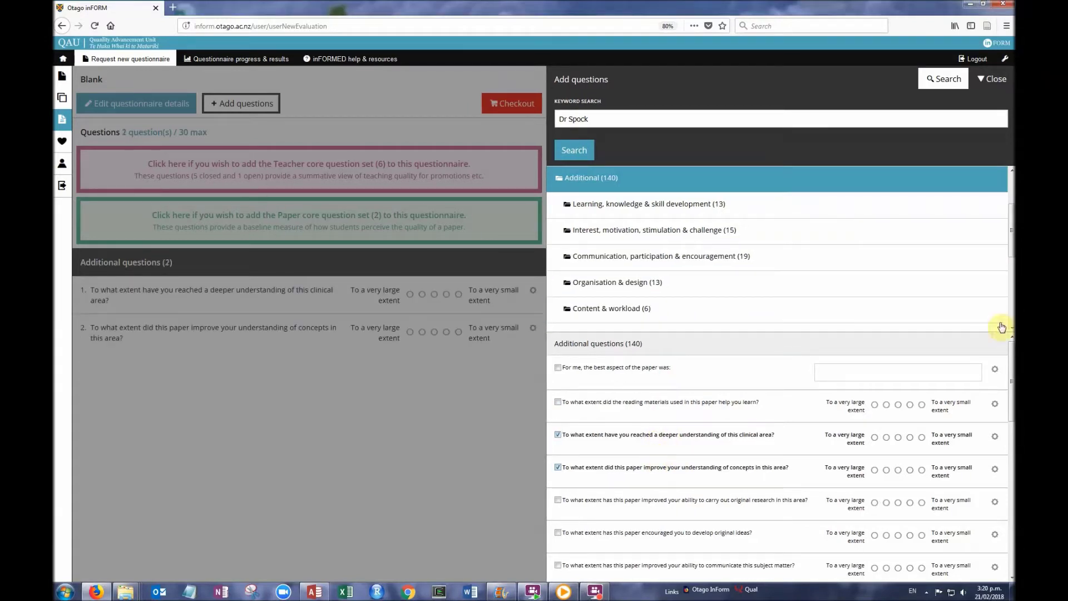
scroll(1002, 248, "up", 3)
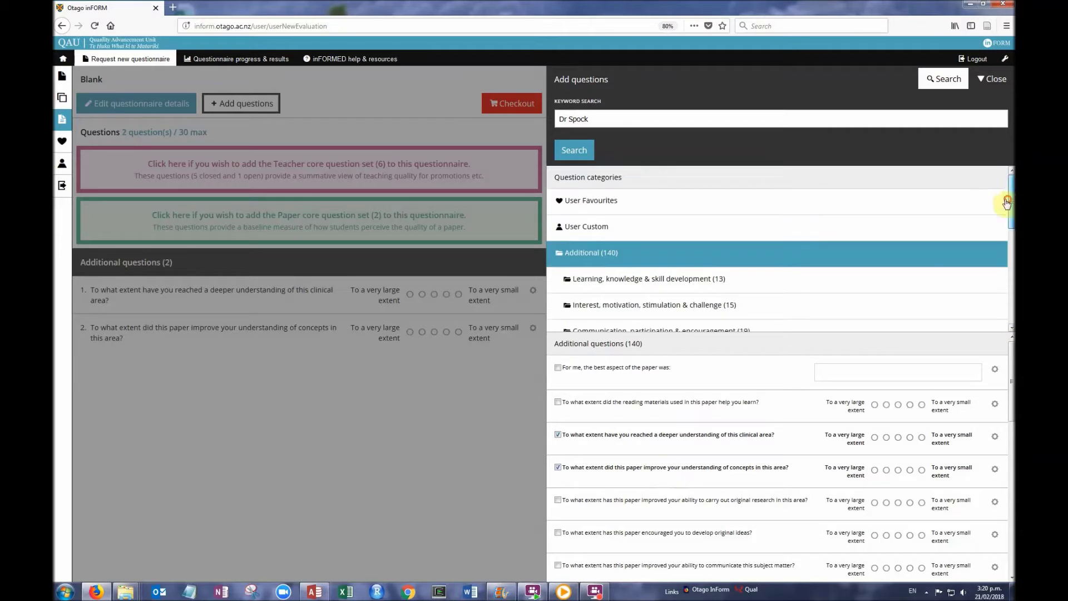
Add the favourite Māori values question, leaving the handouts question unticked
left_click(832, 206)
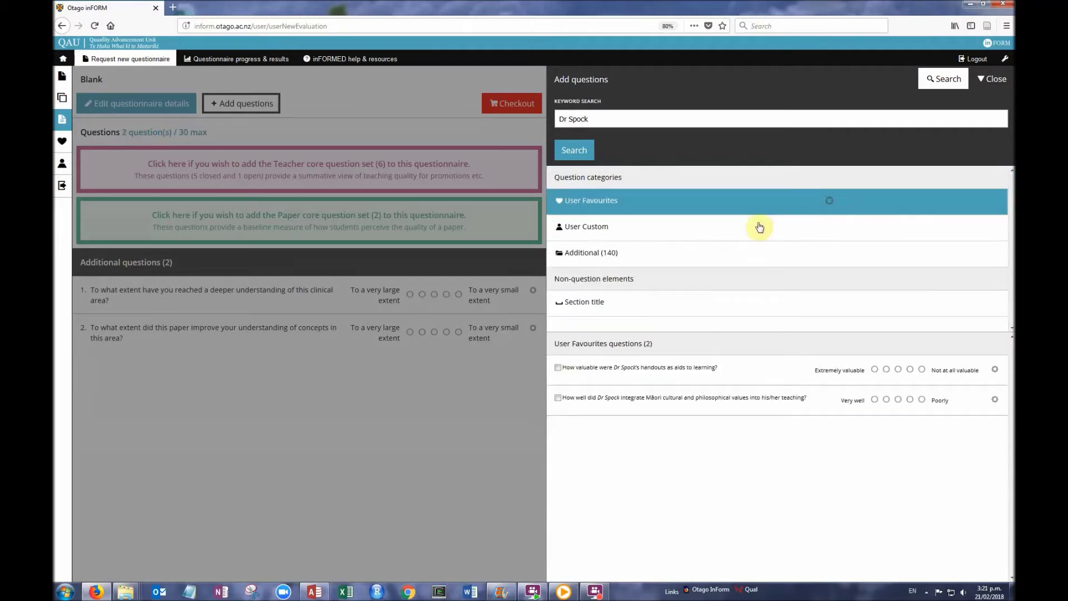
left_click(630, 399)
left_click(629, 374)
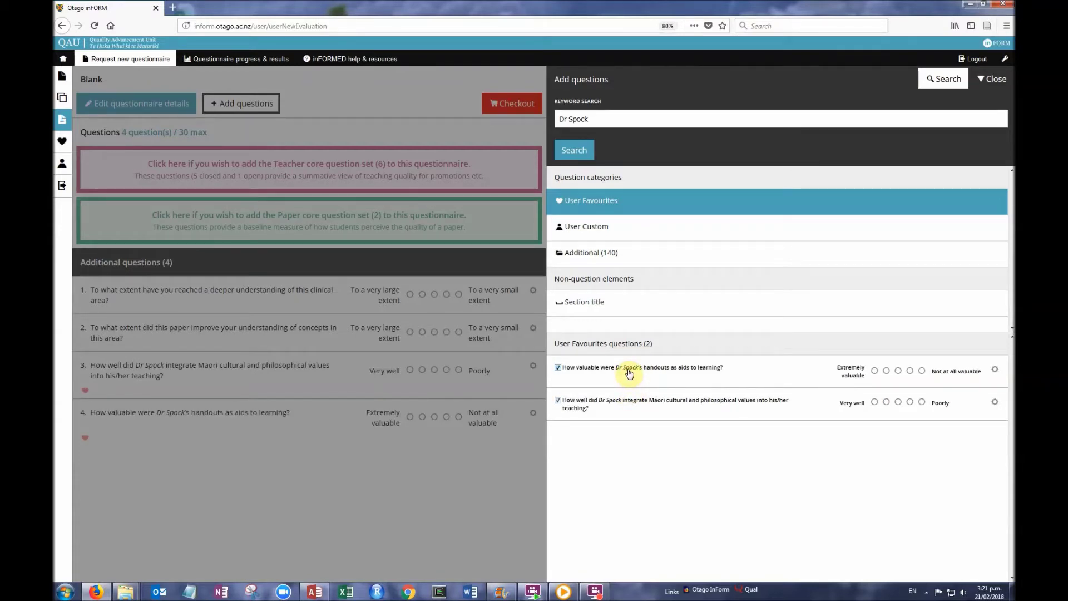
left_click(630, 372)
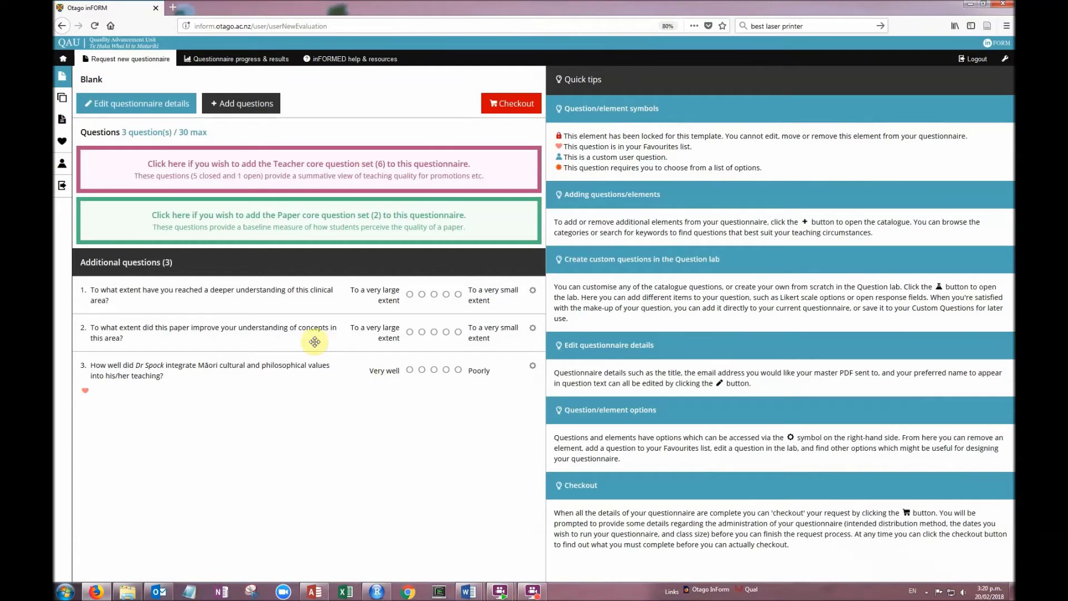
Drag the concepts question to the top and load the clinical area question into the Question lab
left_click(532, 291)
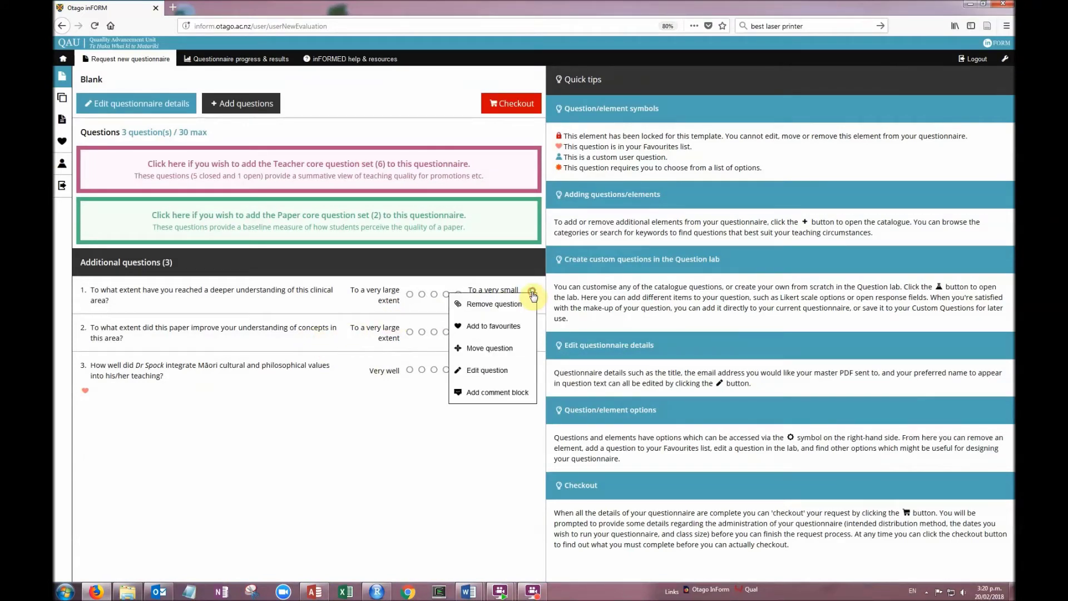
left_click(299, 336)
left_click_drag(300, 337, 296, 281)
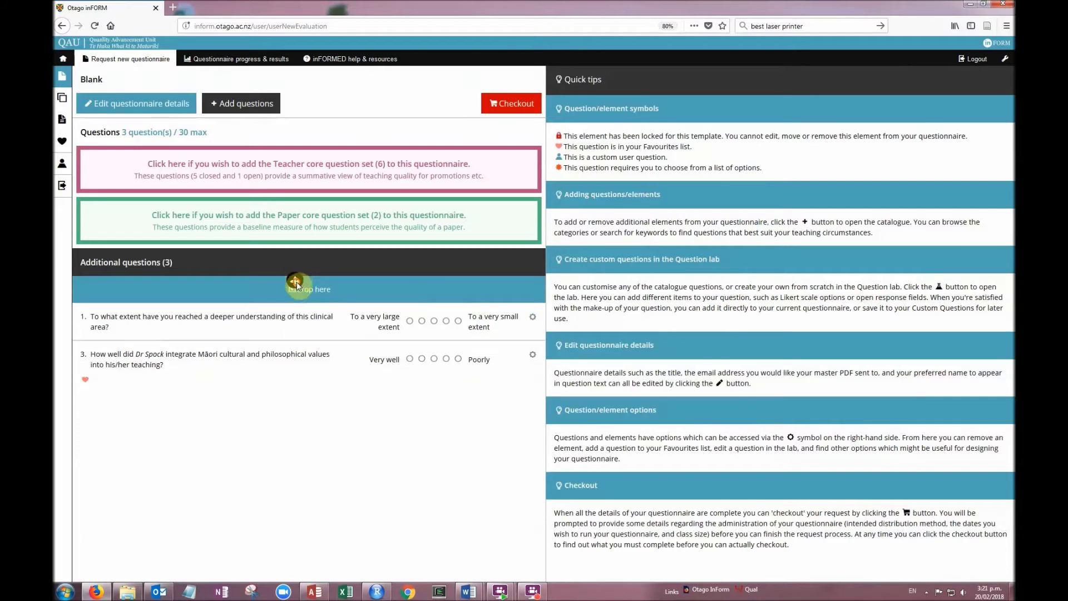
left_click(533, 330)
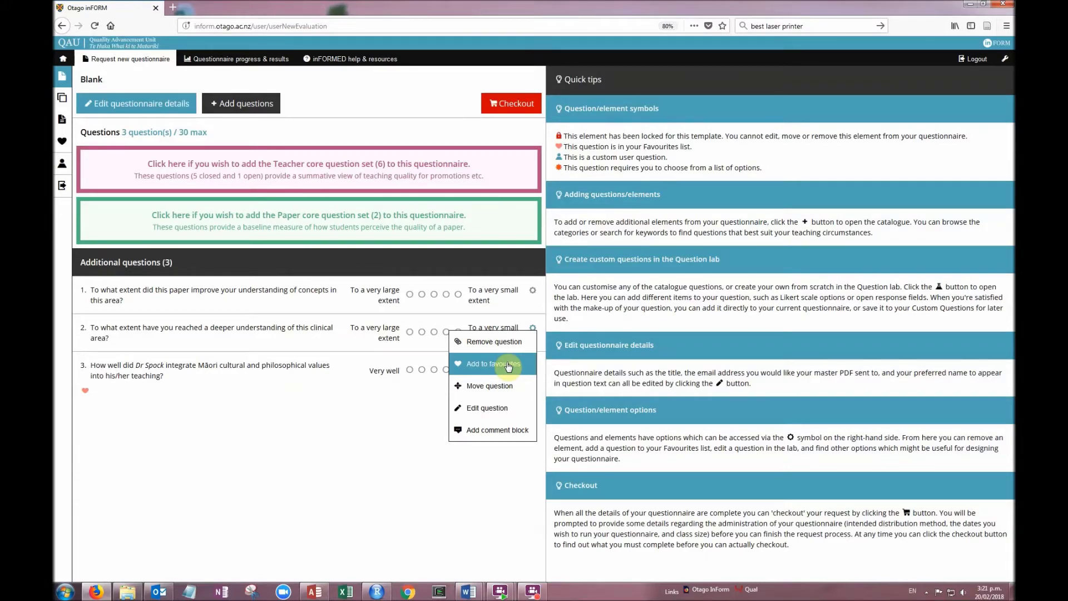
left_click(492, 408)
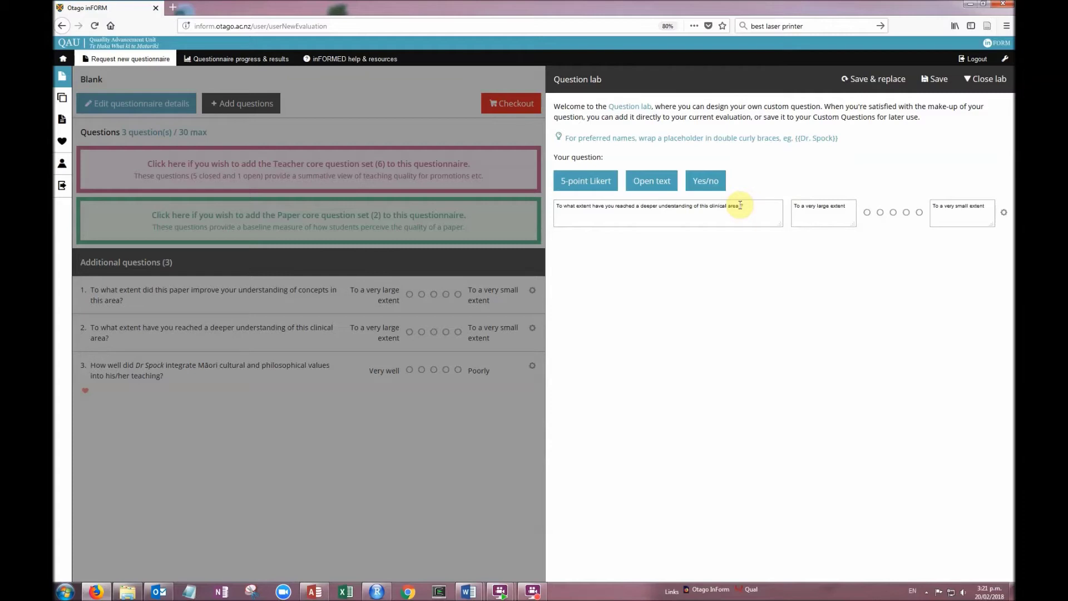
Insert 'also' before the question mark, save and replace, and close the question catalogue
type("also")
left_click(863, 80)
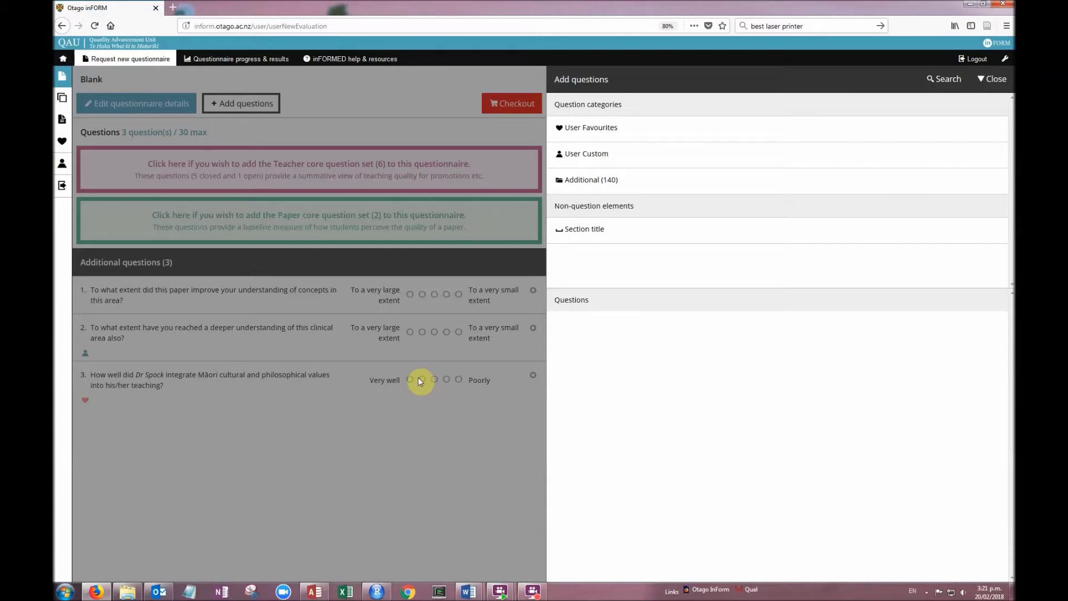
left_click(133, 105)
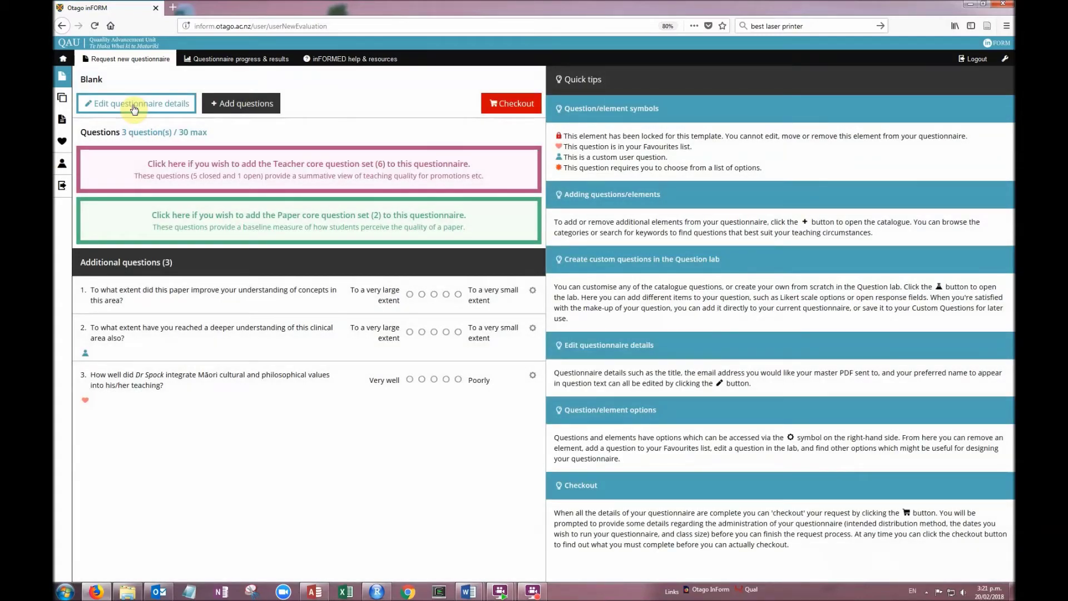
Enter 'TEST101: test questionnaire' as the title in the questionnaire details form
left_click(134, 109)
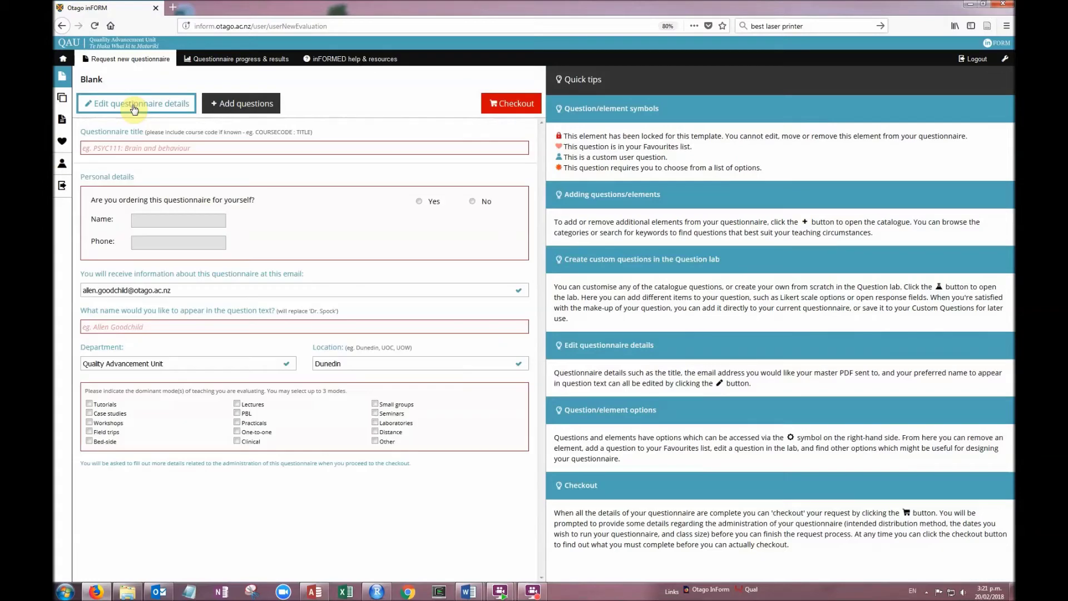
left_click(139, 147)
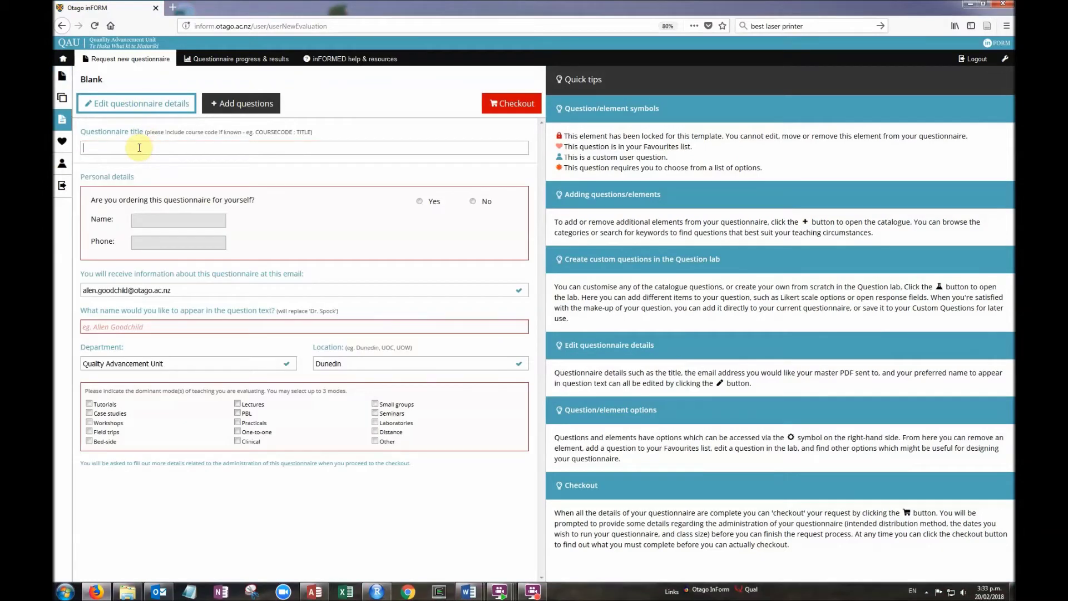
type("TEST10")
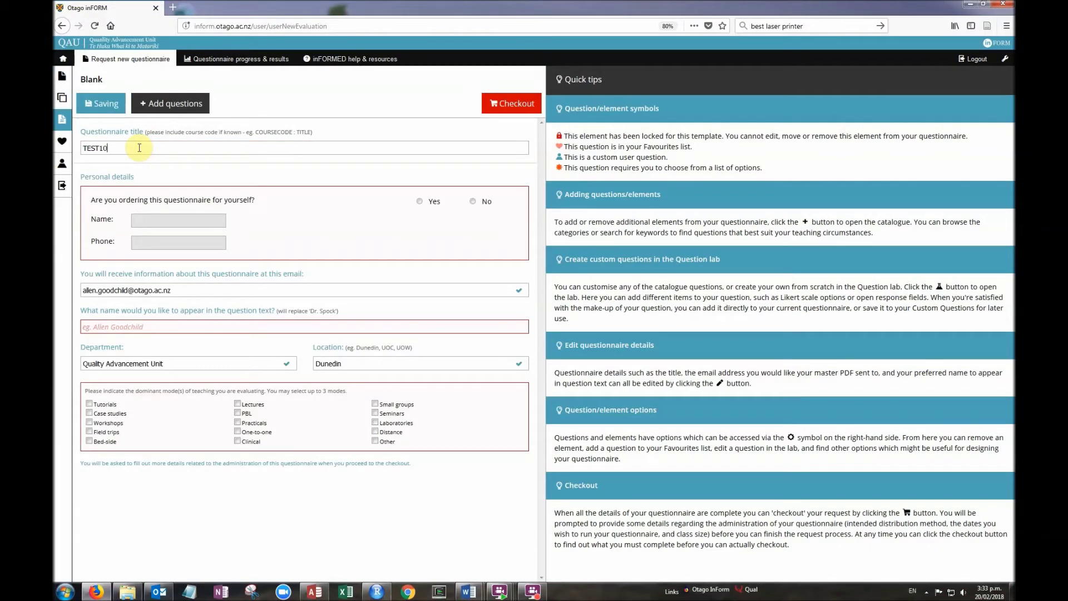
type("1: test questionnaire")
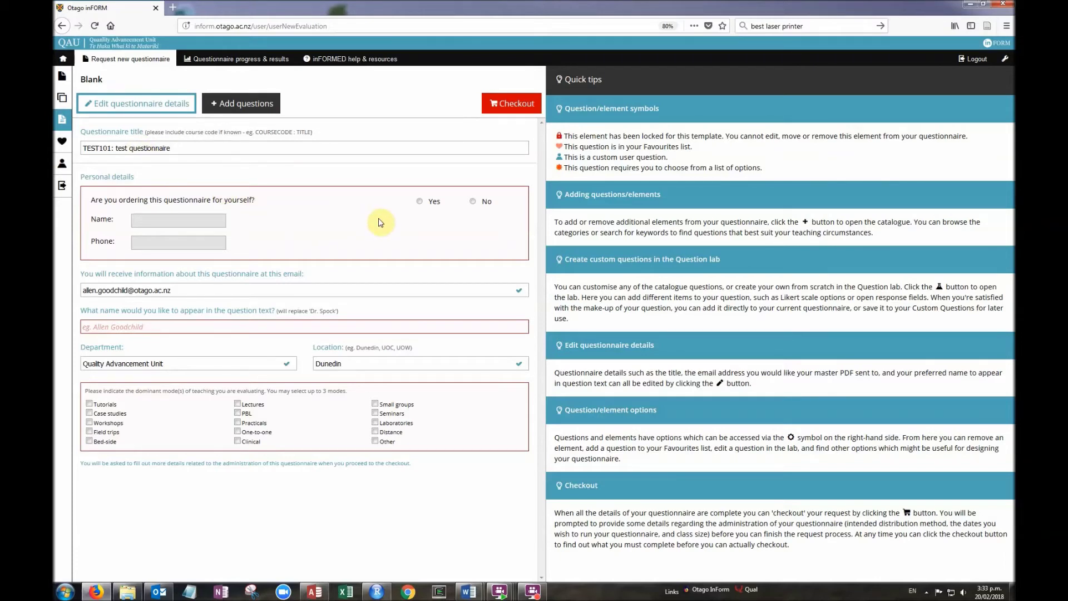
Look up and select another staff member as the recipient, then switch ordering back to yourself
left_click(473, 202)
left_click(158, 249)
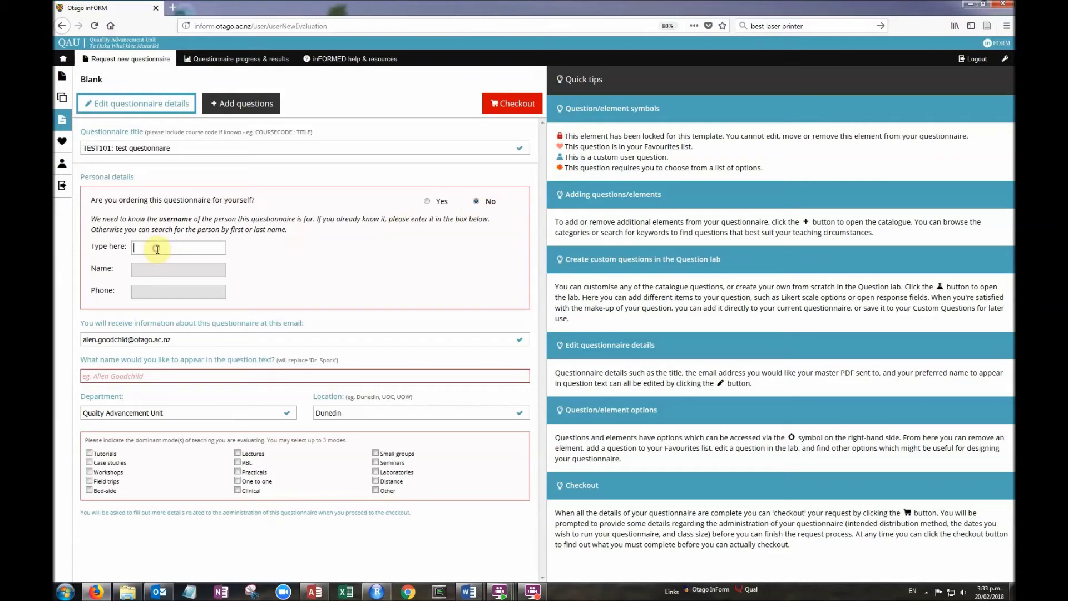
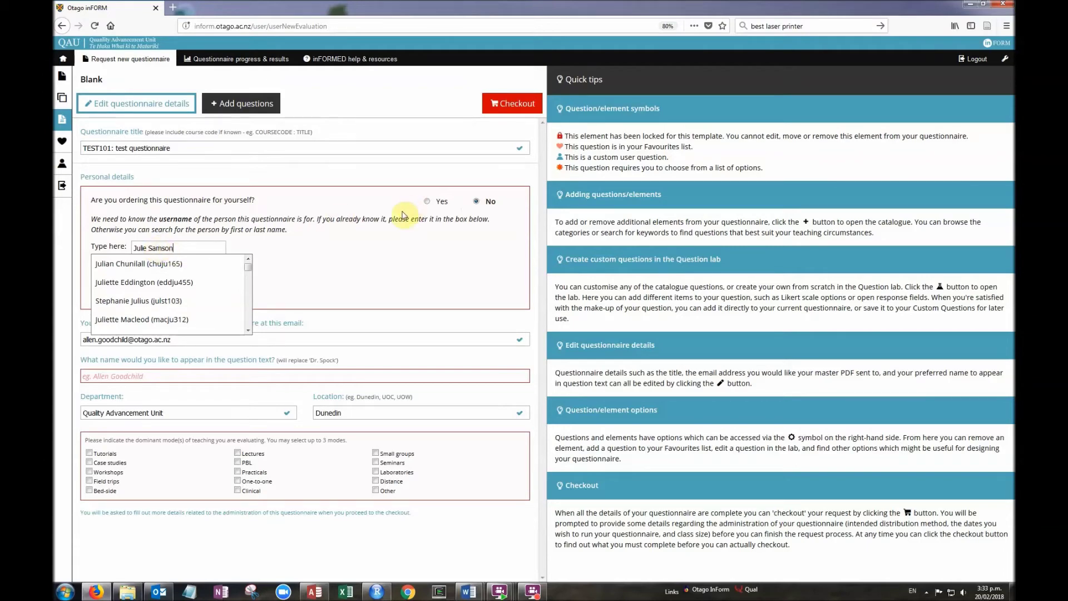
left_click(427, 201)
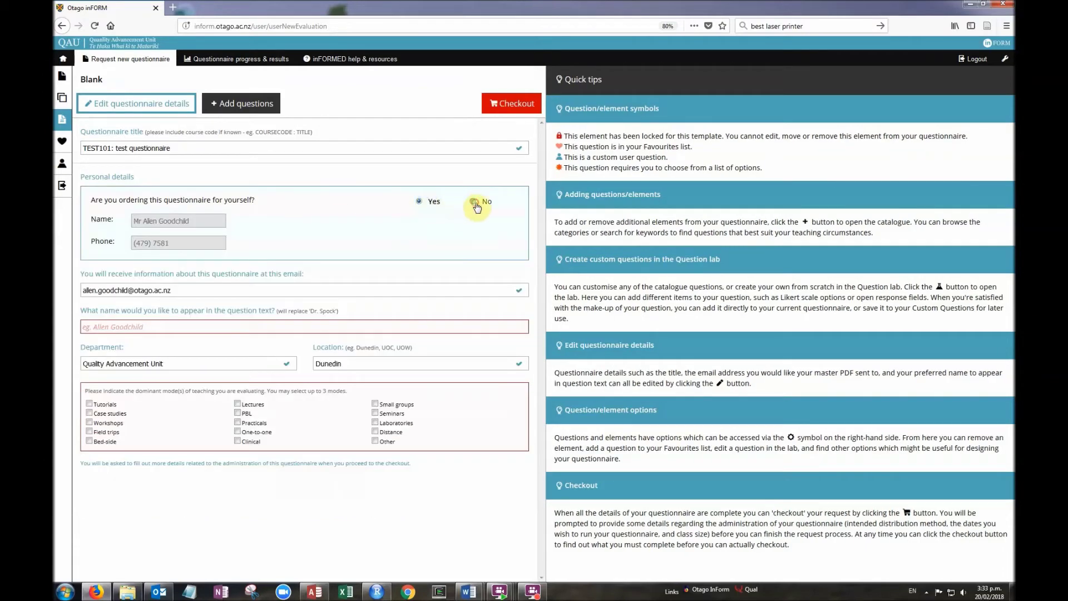
left_click(477, 202)
left_click(157, 247)
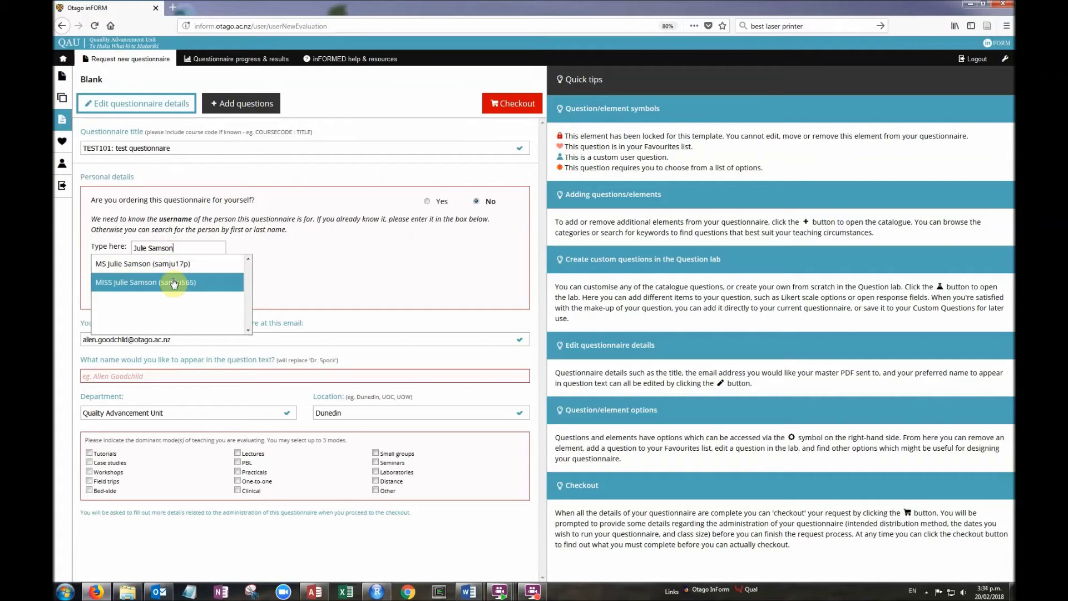
left_click(183, 269)
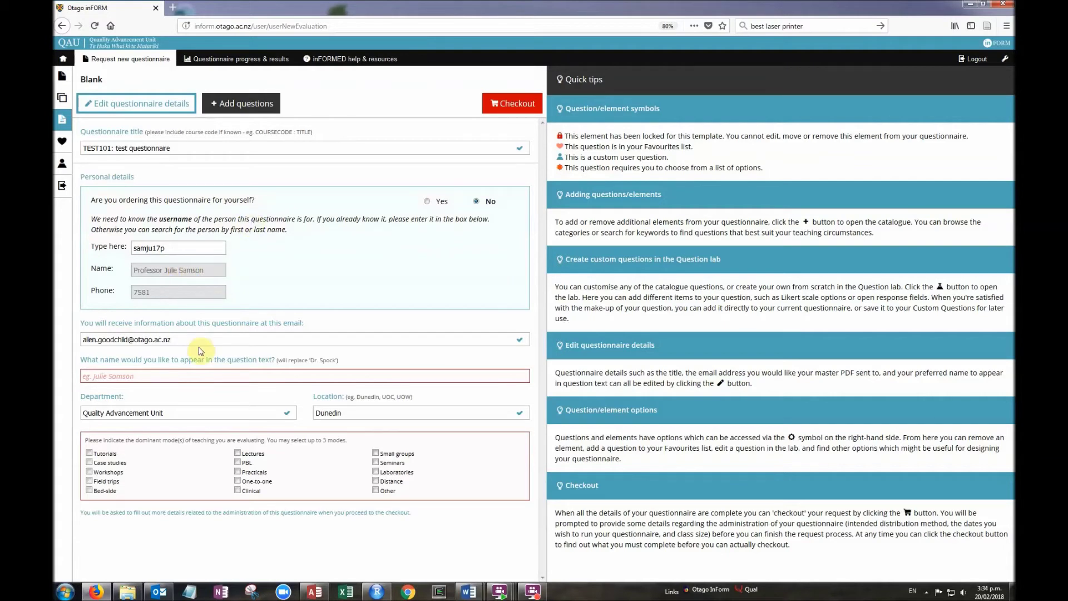
left_click(426, 202)
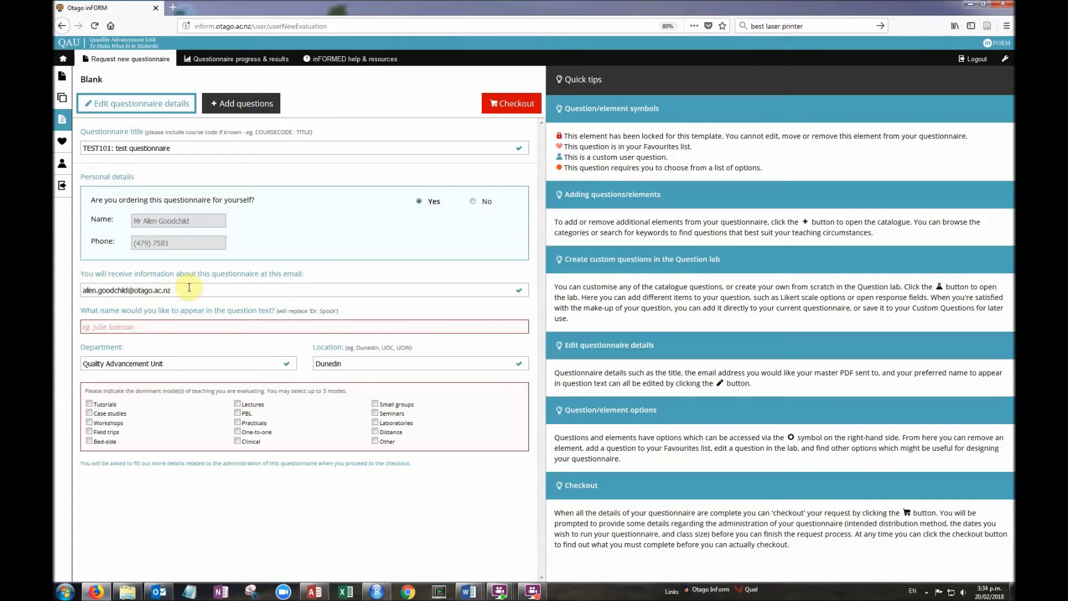
Enter the lecturer's name for the question text and tick Lectures as the evaluated teaching mode
left_click(123, 328)
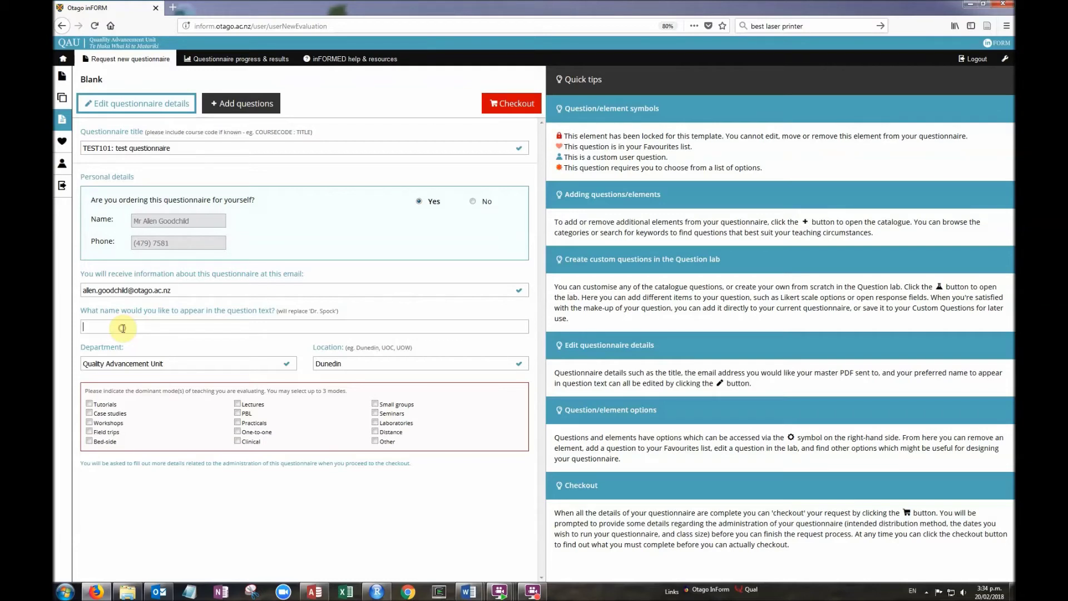
type("Allen")
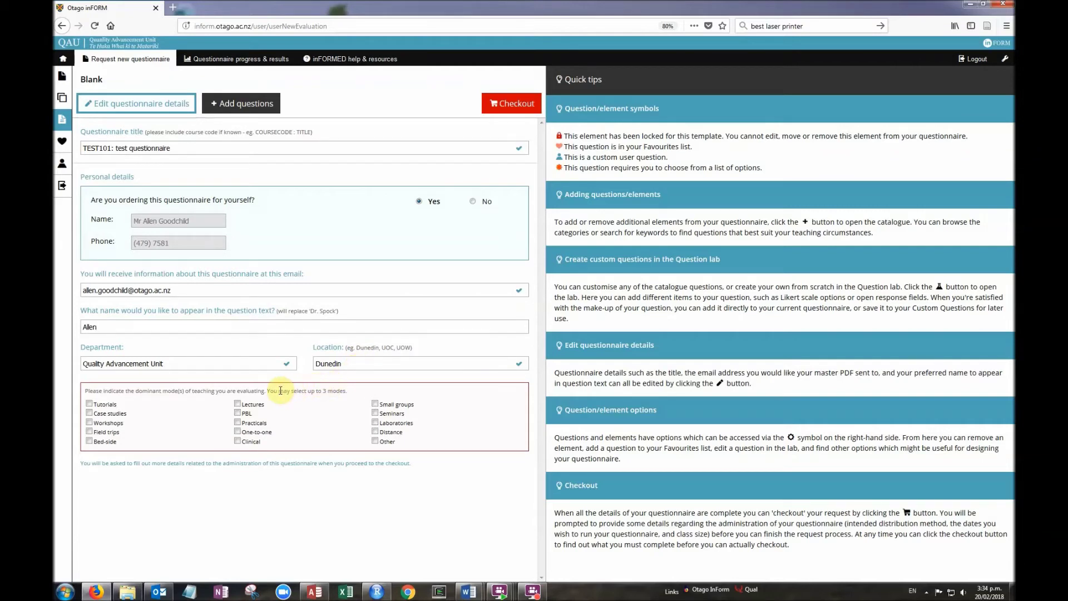
left_click(238, 404)
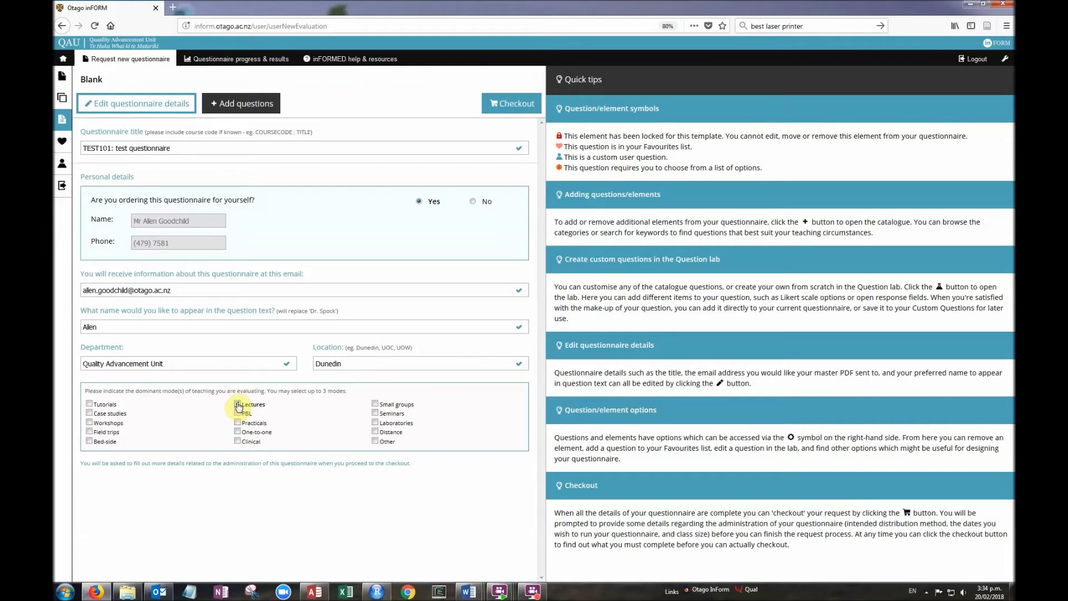
left_click(501, 103)
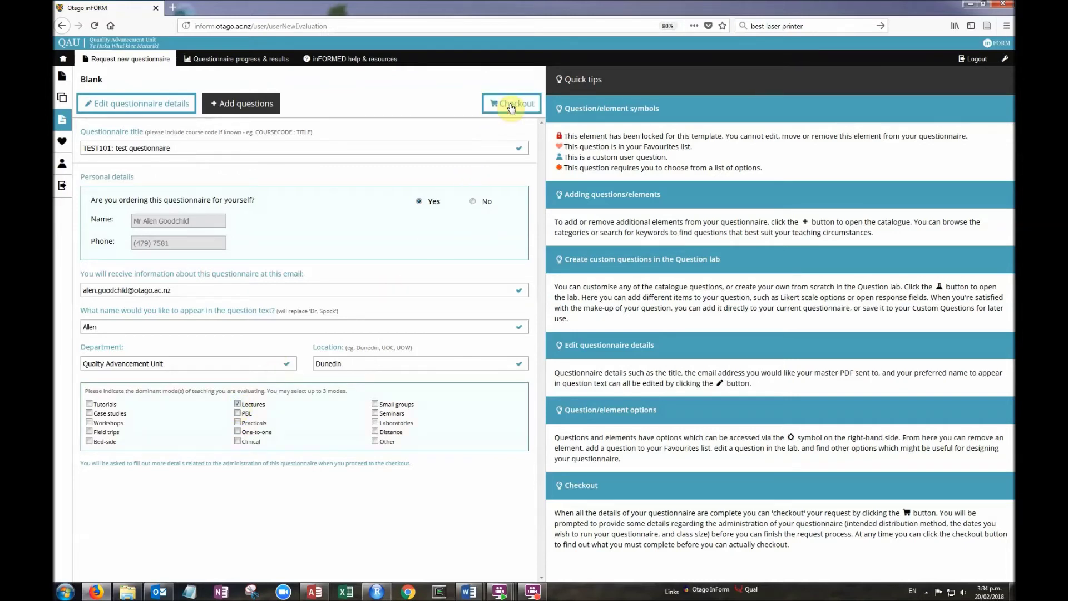
At checkout, add the co-convenor's name to the displayed names and set participants to 40
left_click(512, 105)
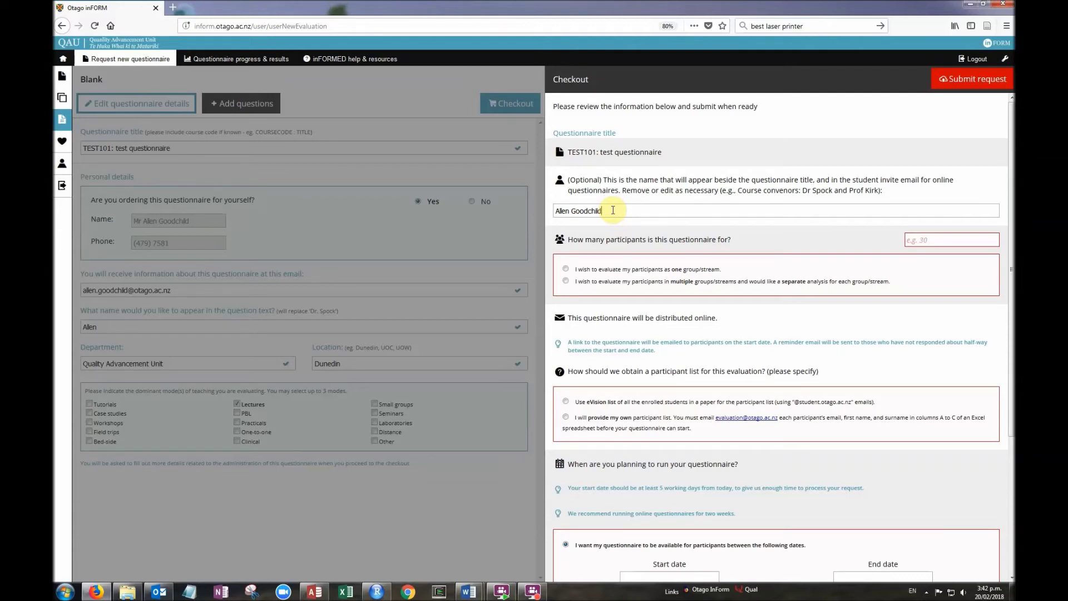
left_click(614, 210)
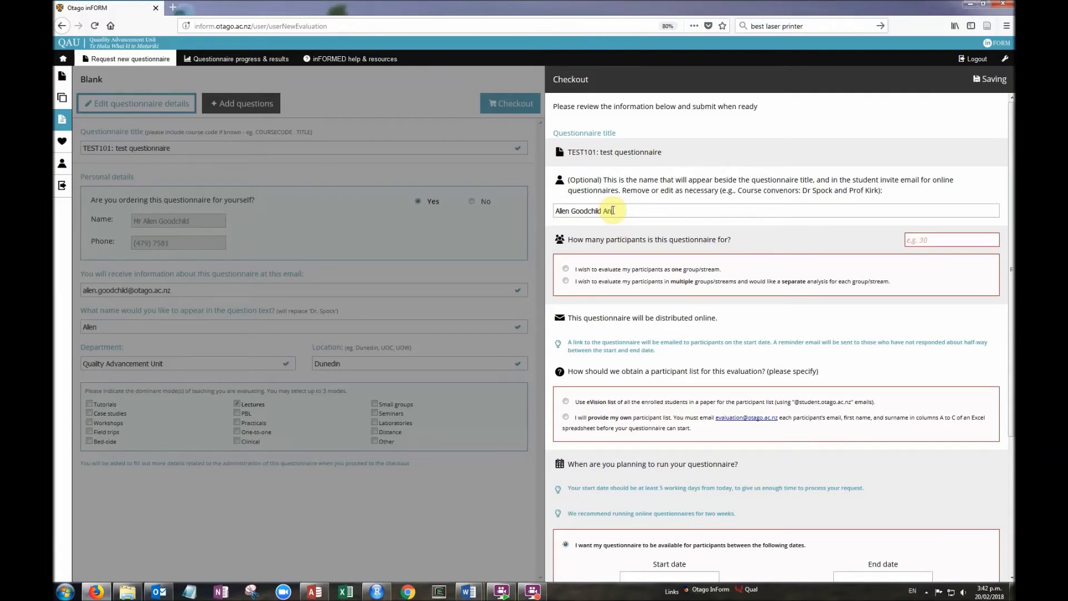
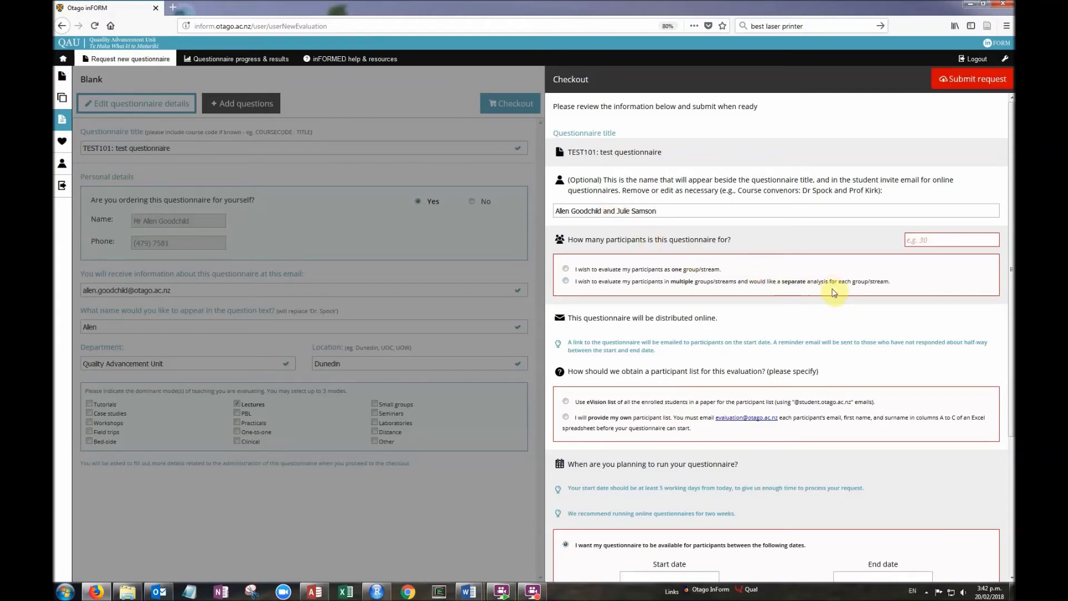
left_click(920, 243)
type("40")
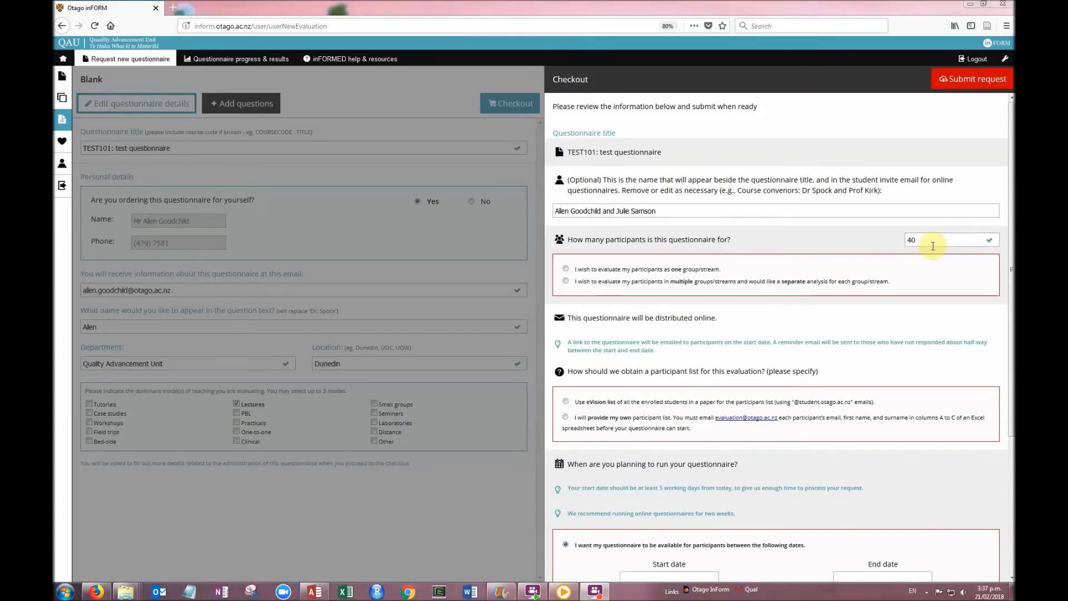
Evaluate participants as one group and supply your own participant list instead of eVision enrolments
left_click(566, 283)
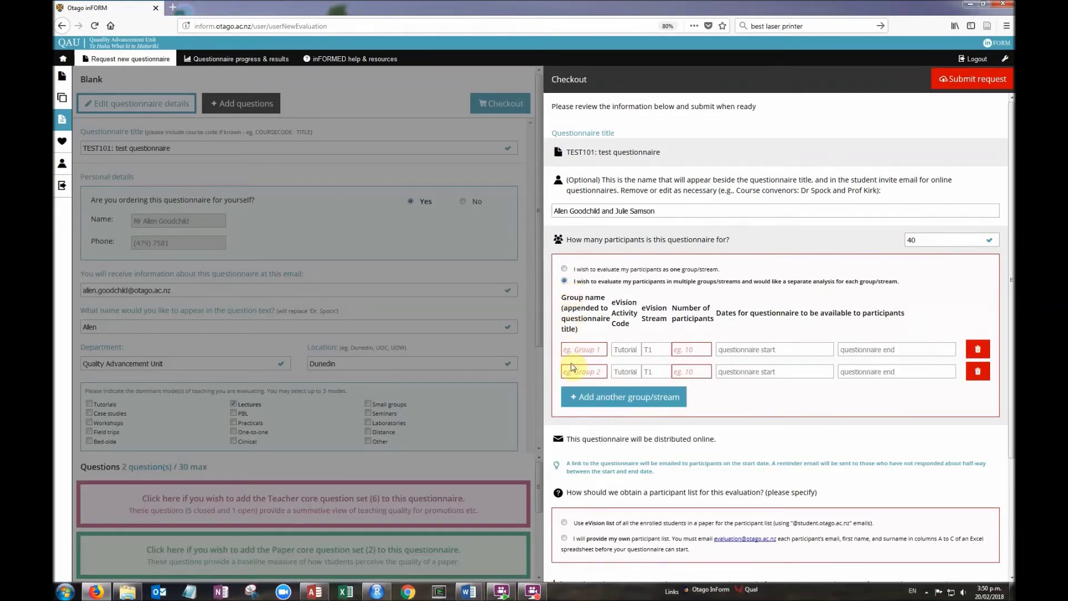
left_click(566, 271)
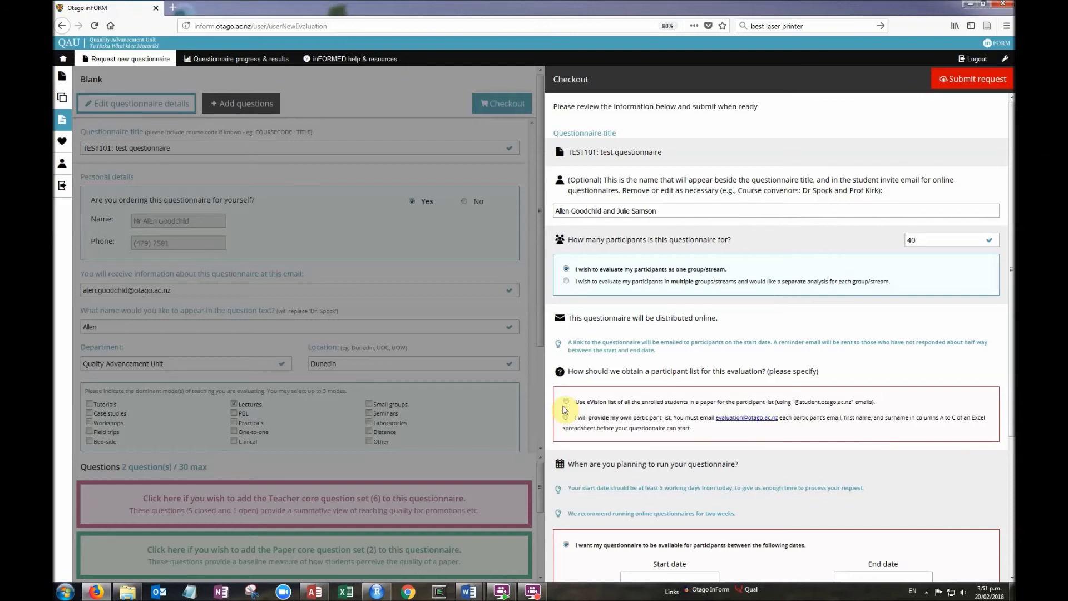
left_click(566, 401)
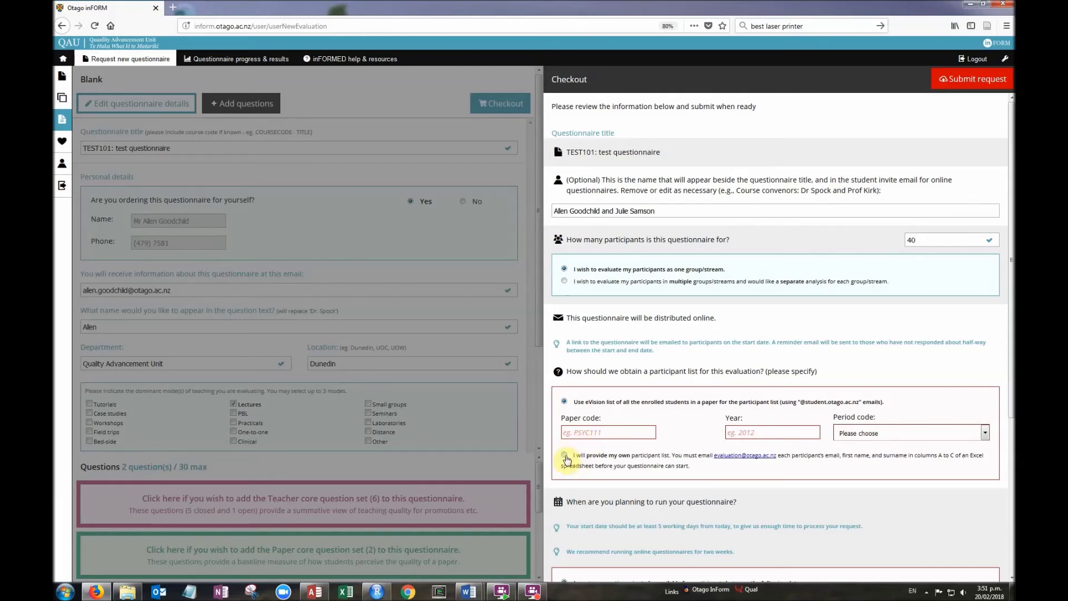
left_click(566, 457)
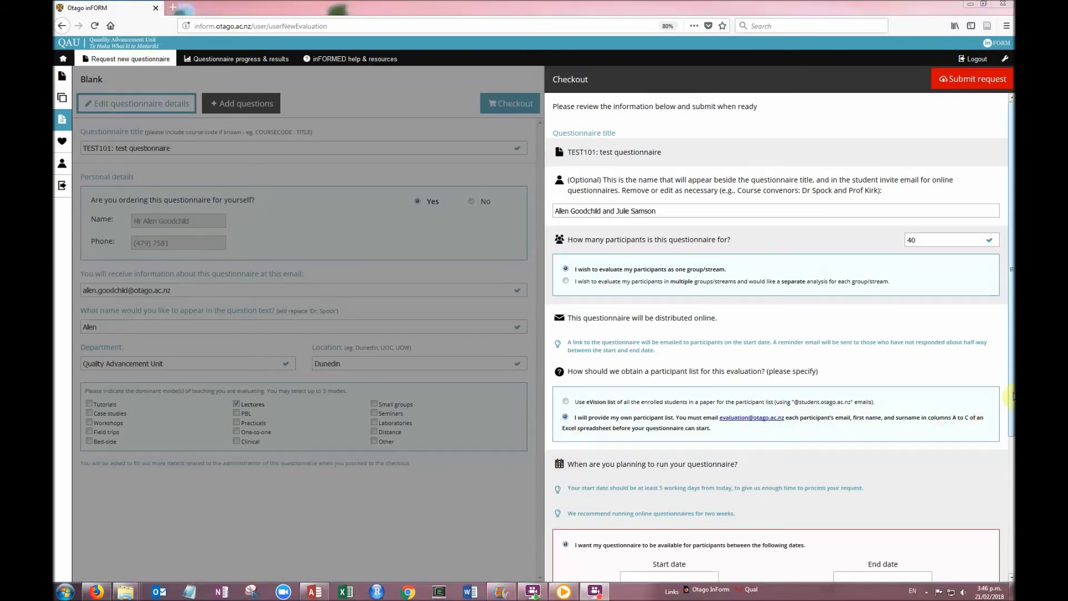
Schedule the questionnaire to run from 28 Feb 2018 09:59 to 22 Mar 2018 23:59
scroll(1013, 395, "down", 3)
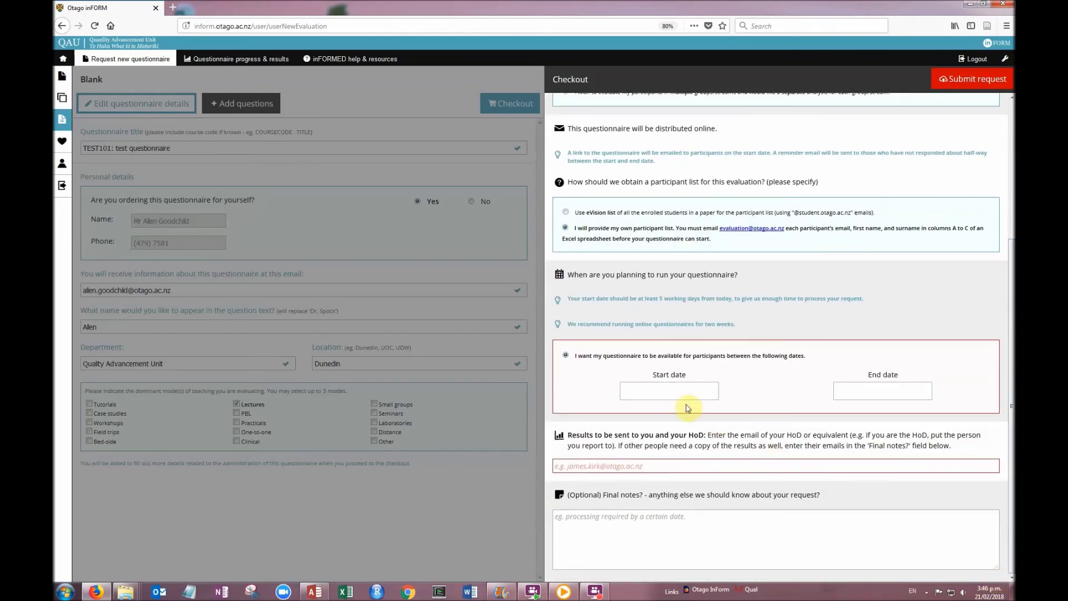
left_click(666, 394)
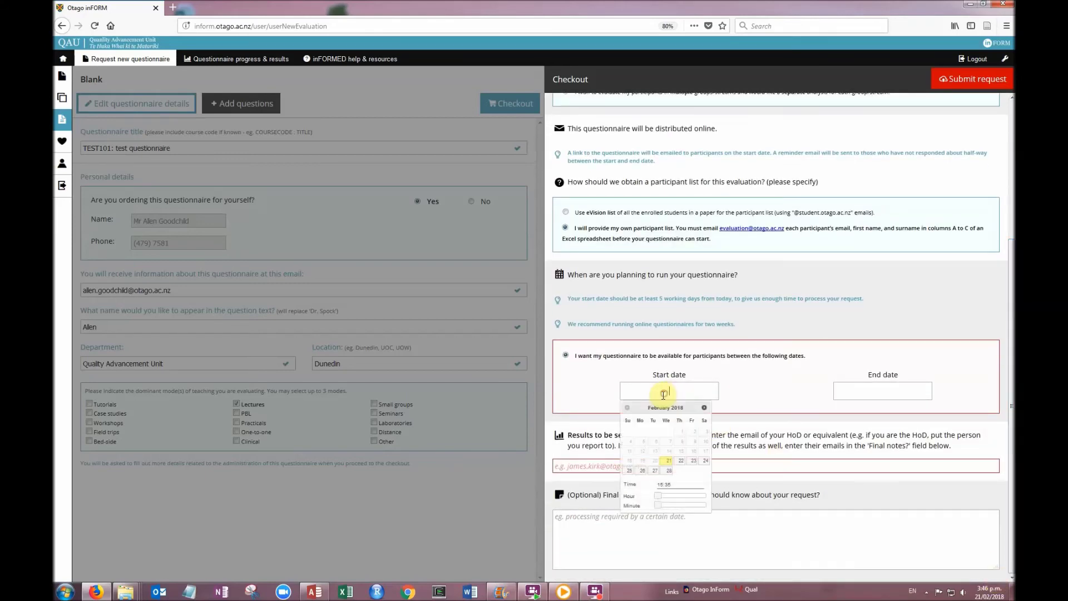
left_click(669, 471)
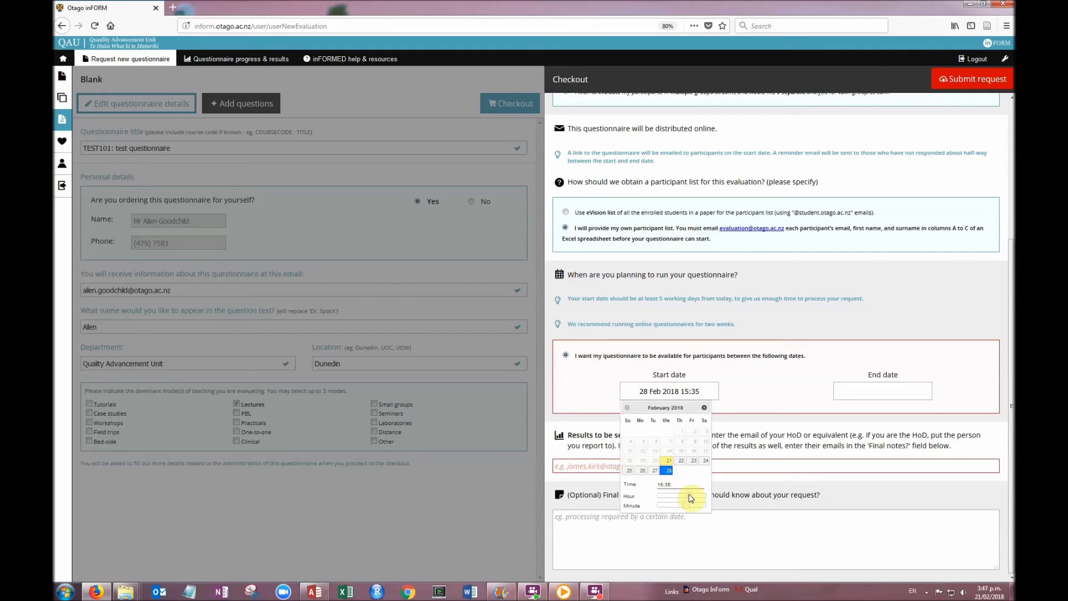
left_click_drag(692, 498, 638, 508)
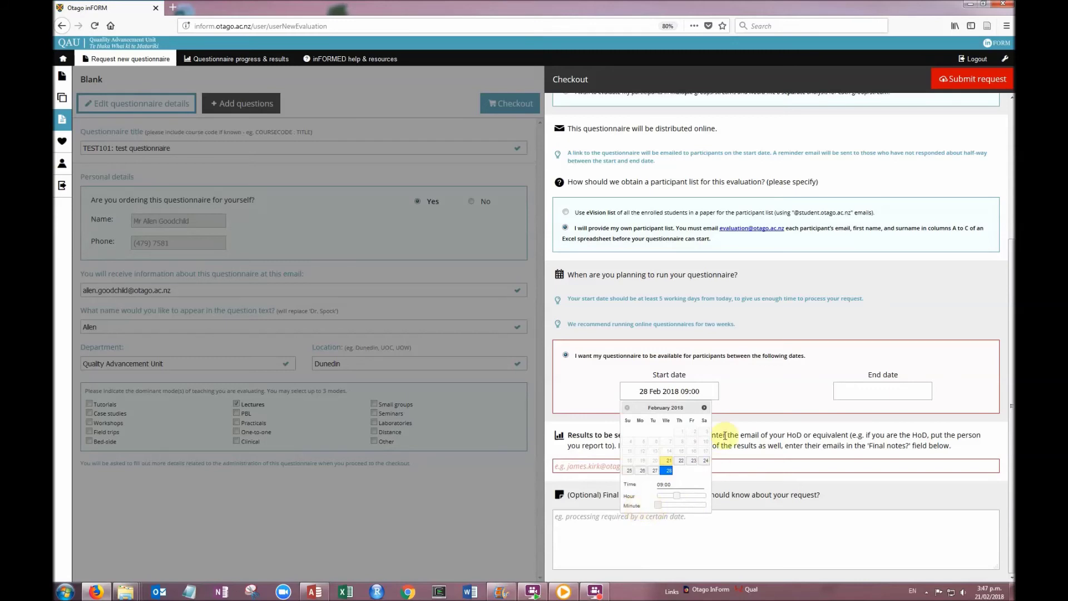
left_click(795, 393)
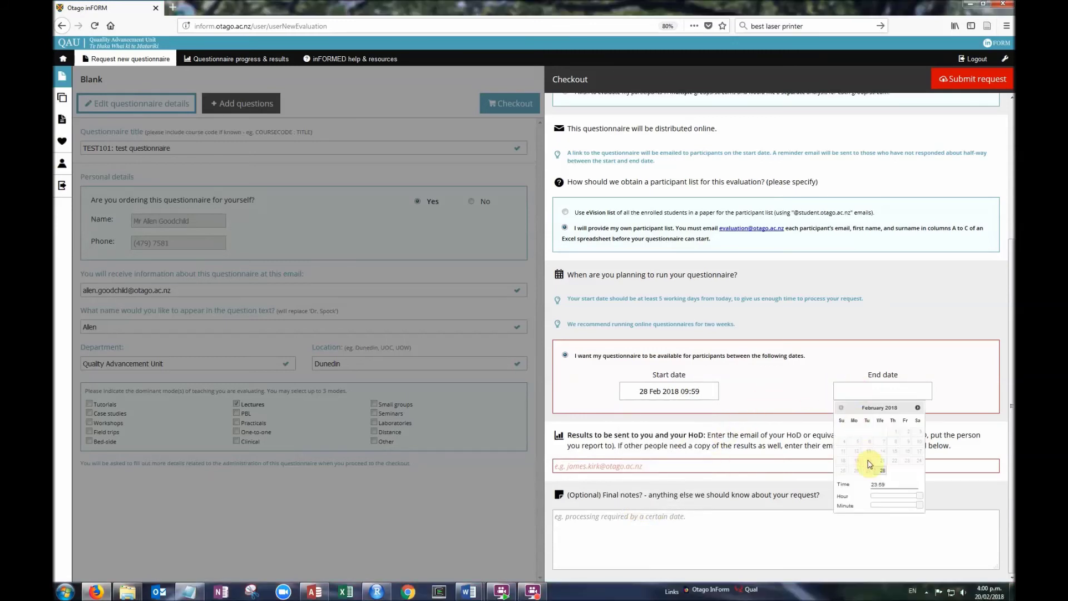
left_click(918, 408)
left_click(895, 461)
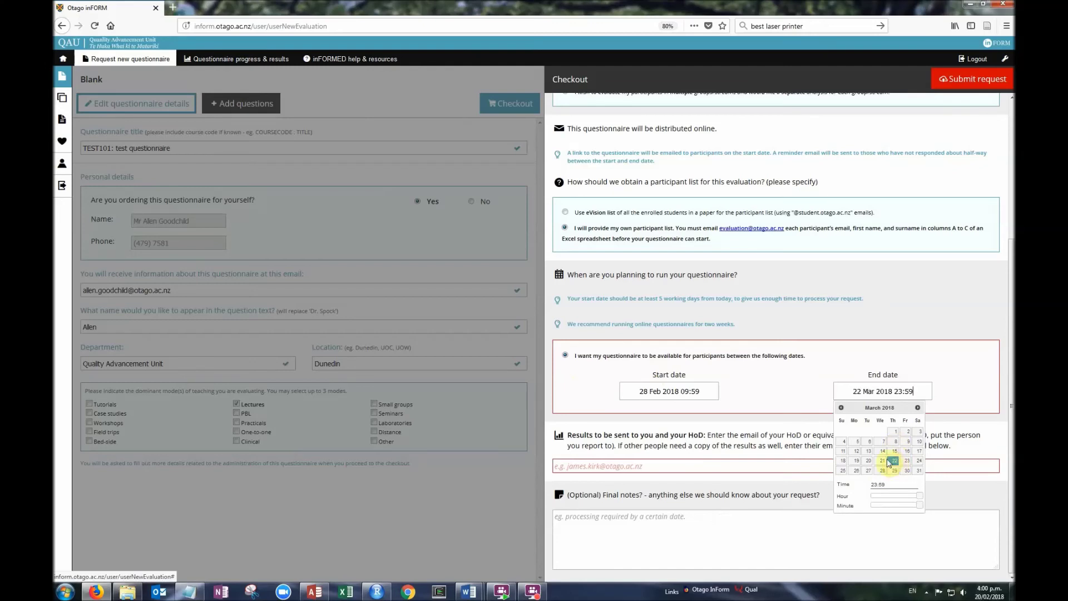
left_click(571, 470)
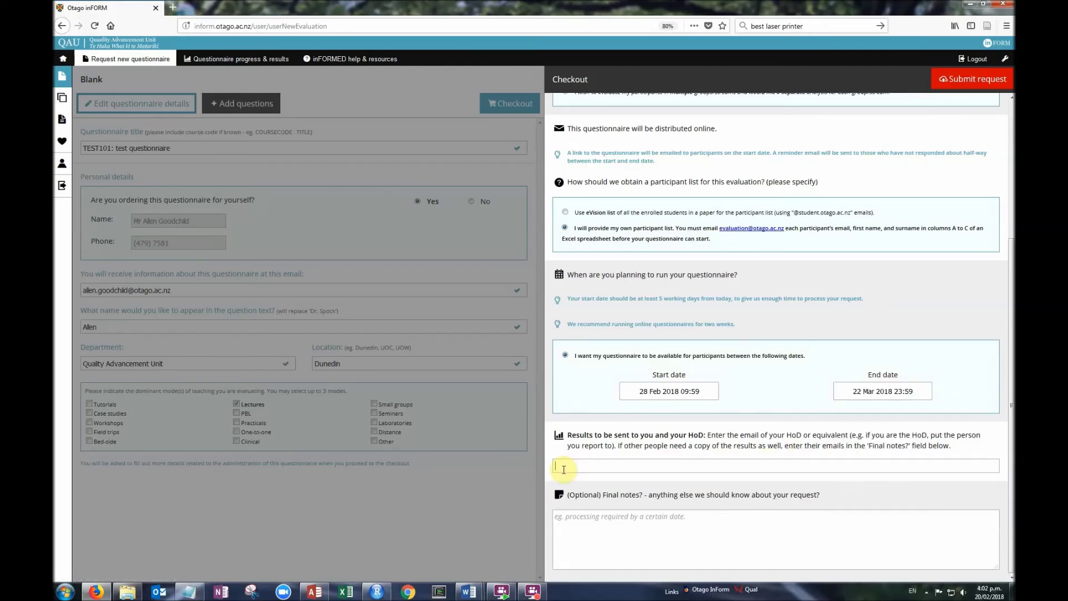
Paste the head of department's email for results and submit the request
key("ctrl+v")
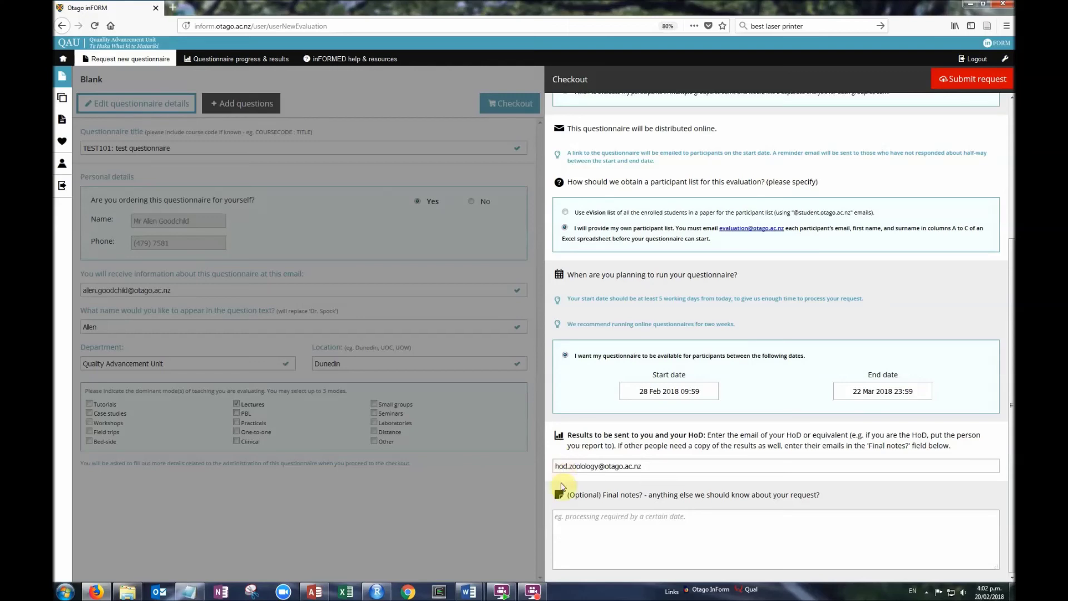
left_click(563, 525)
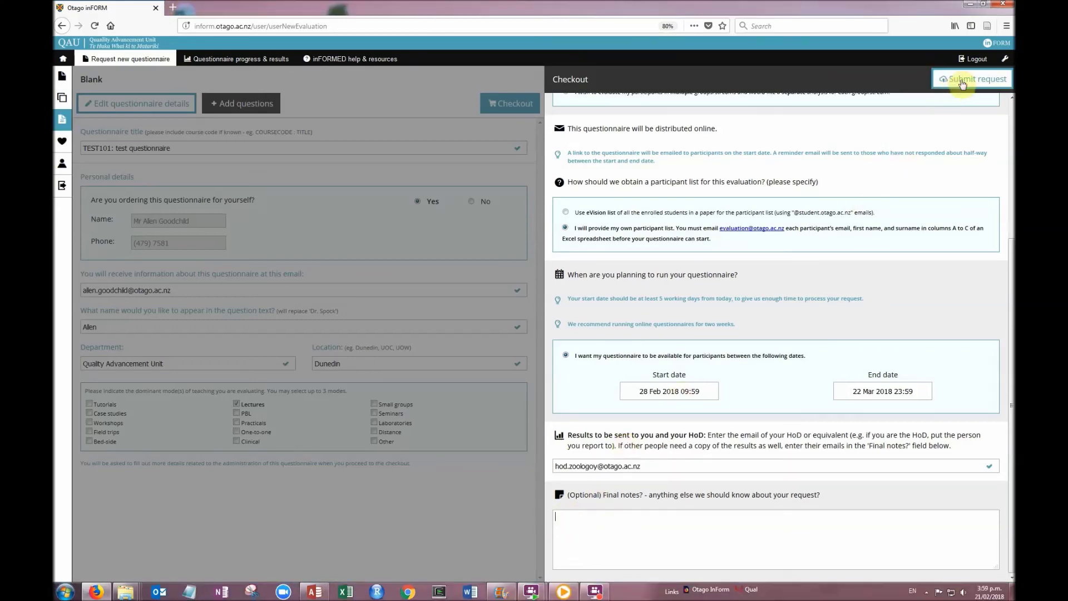
left_click(962, 83)
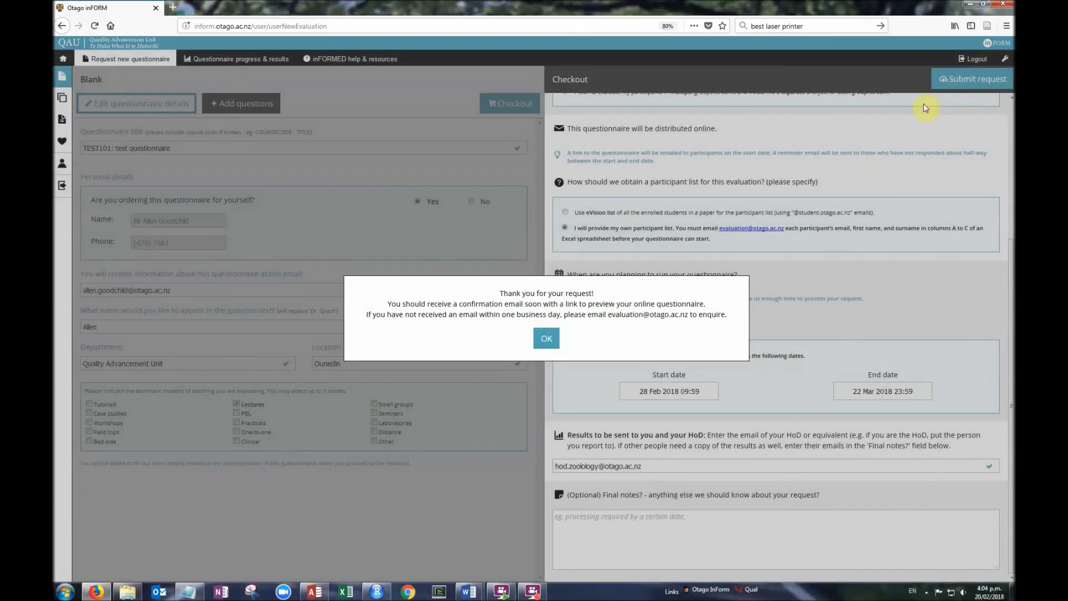
Dismiss the 'Thank you for your request!' confirmation
left_click(544, 338)
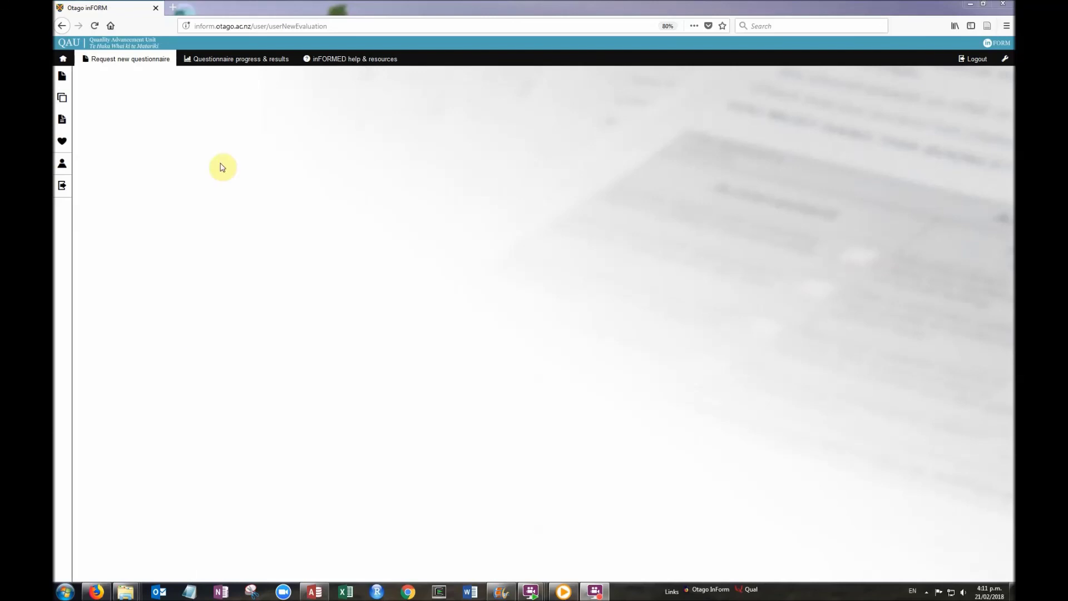
Open the in-progress TEST101 request's summary and check its three-question online preview, then close the preview
left_click(243, 60)
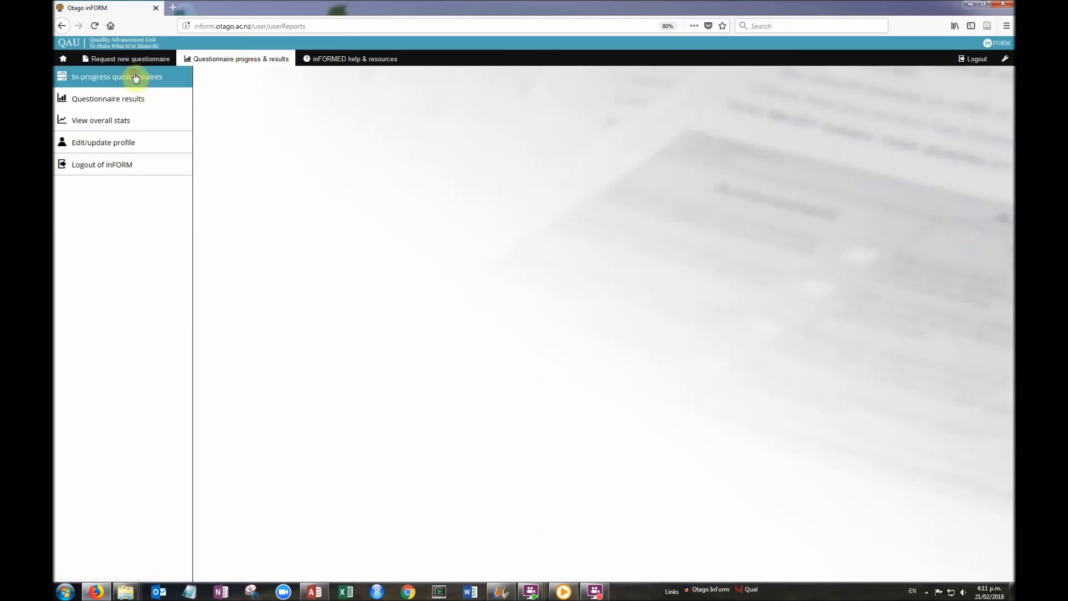
left_click(138, 77)
left_click(239, 117)
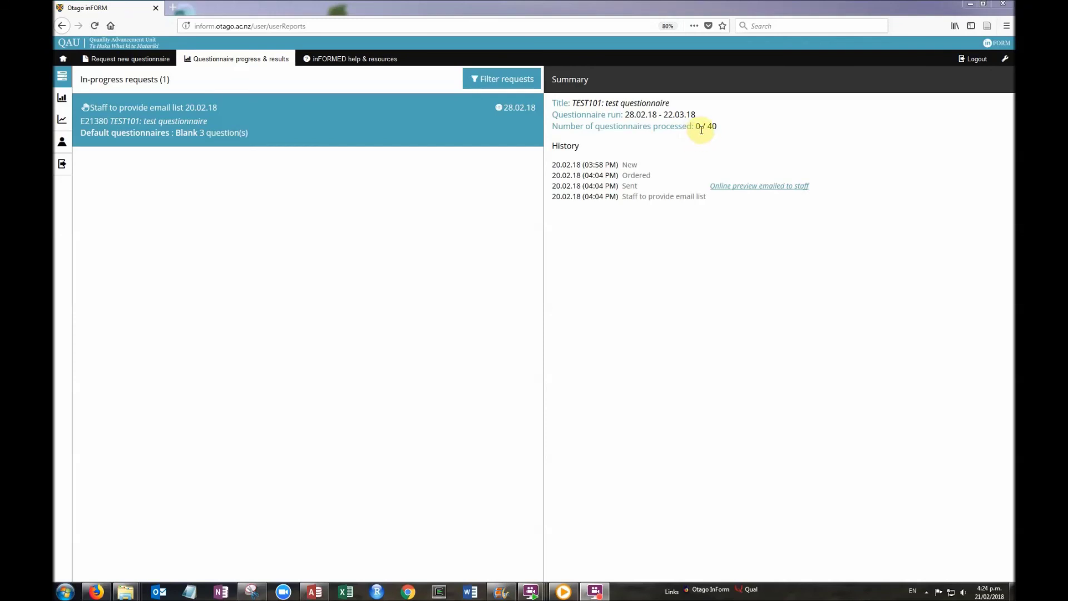
left_click(736, 188)
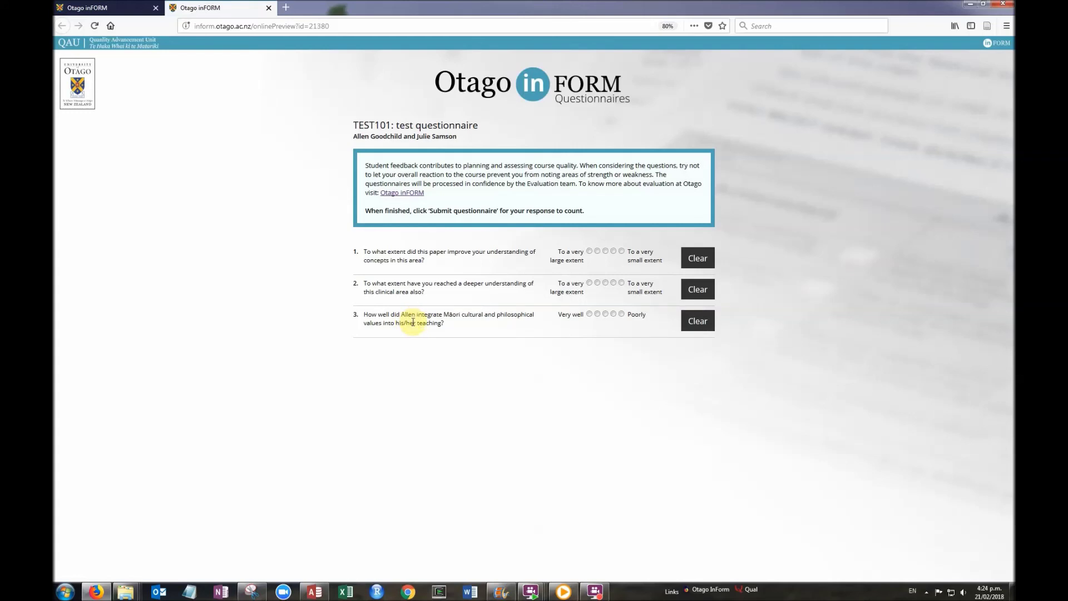
left_click(269, 8)
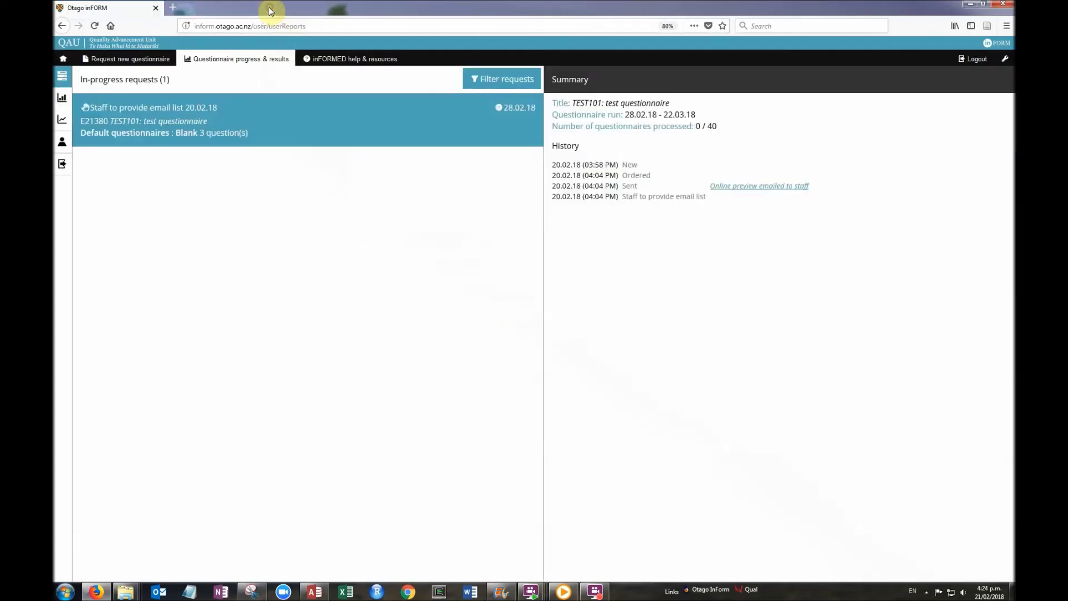